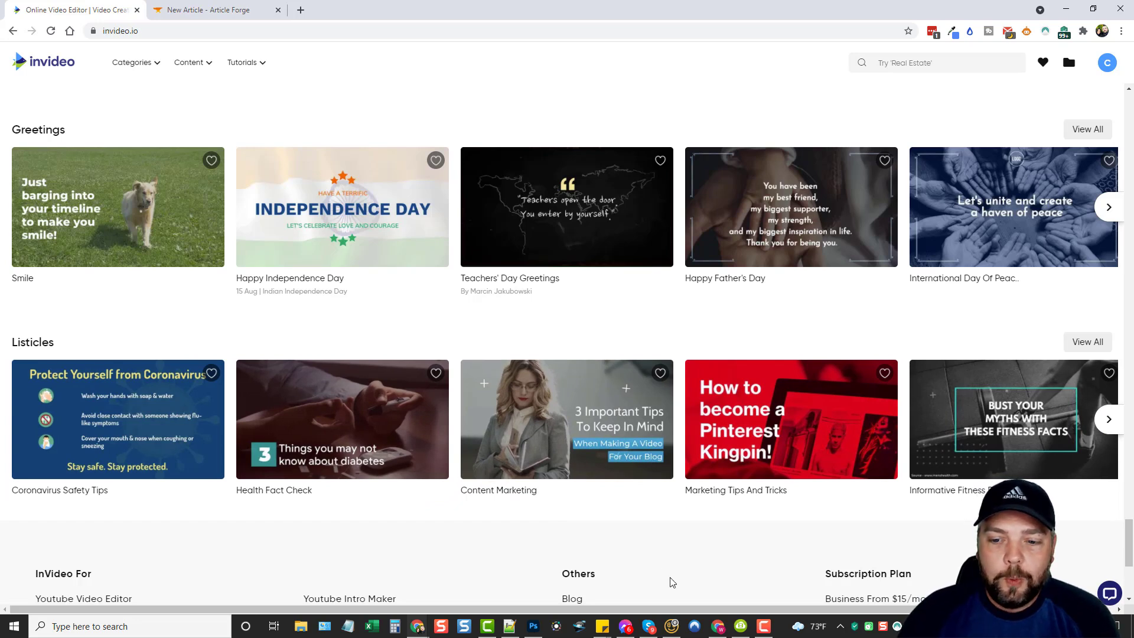
- Preview the Content Marketing listicle template and start a wide (16:9) video project from it
{"action": "mouse_move", "coordinate": [532, 399]}
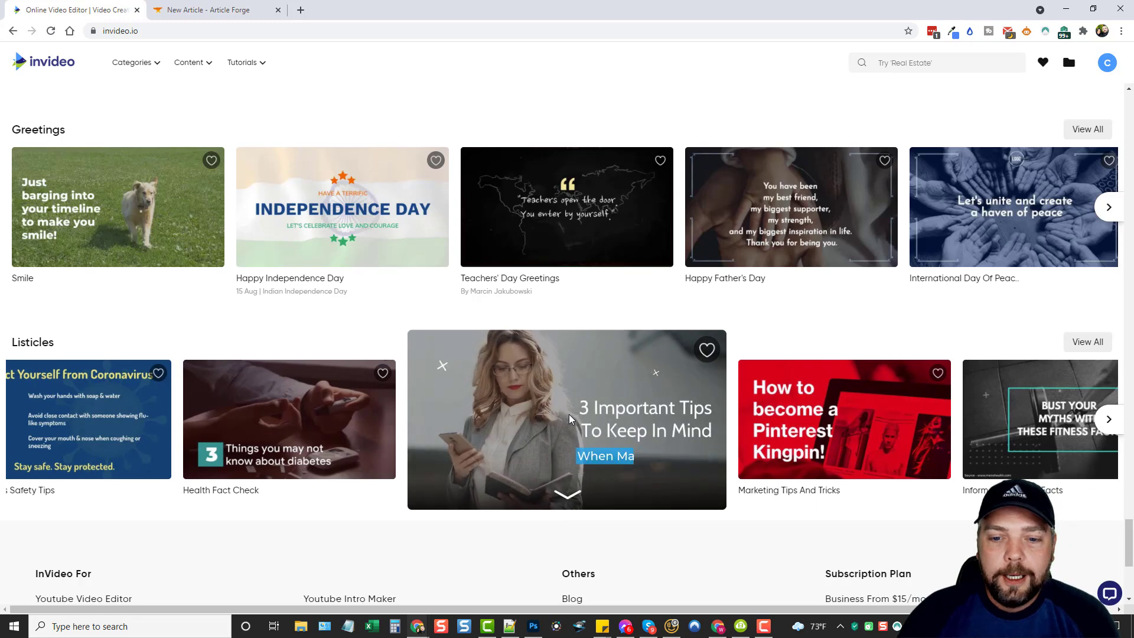
{"action": "left_click", "coordinate": [569, 414]}
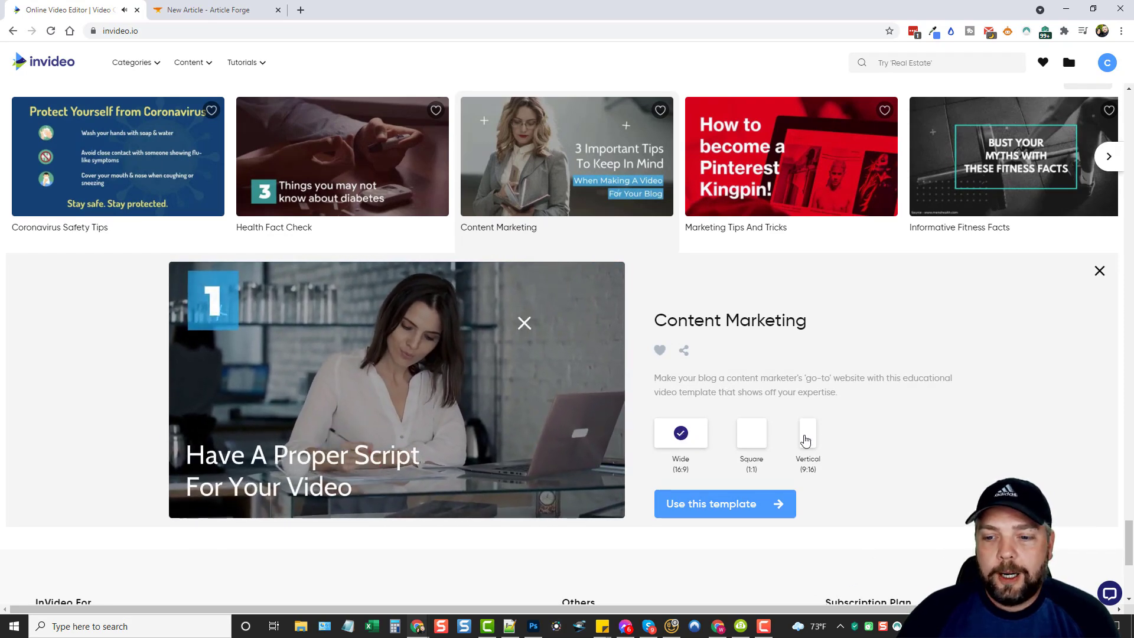
{"action": "left_click", "coordinate": [708, 502]}
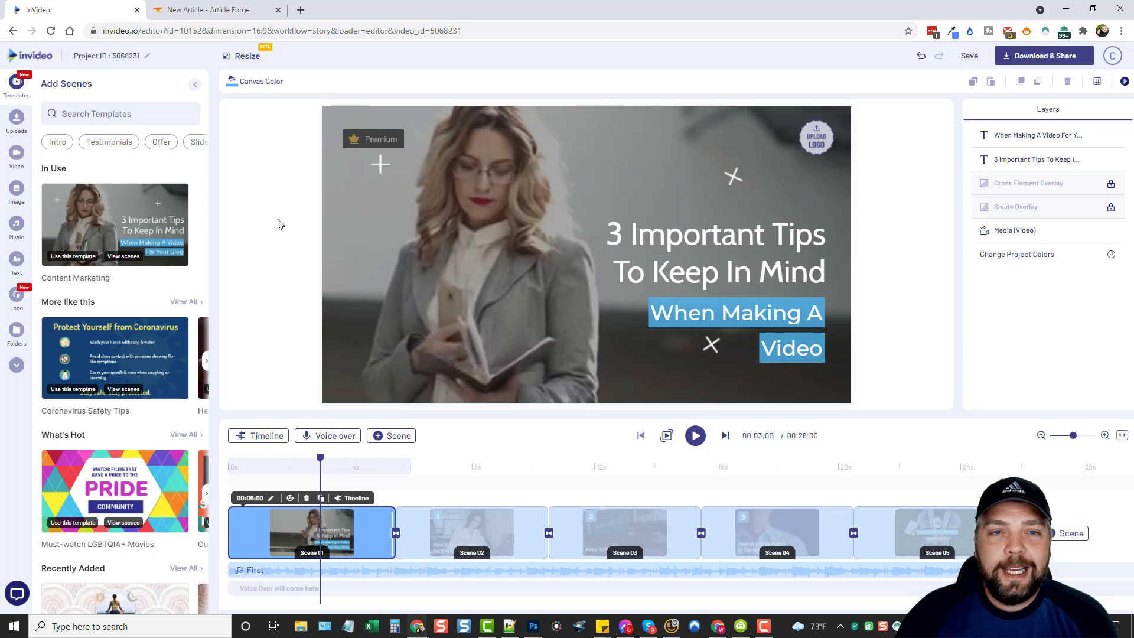
- Inspect the heading and subheading text on the first scene and the recent template searches
{"action": "left_click", "coordinate": [669, 236]}
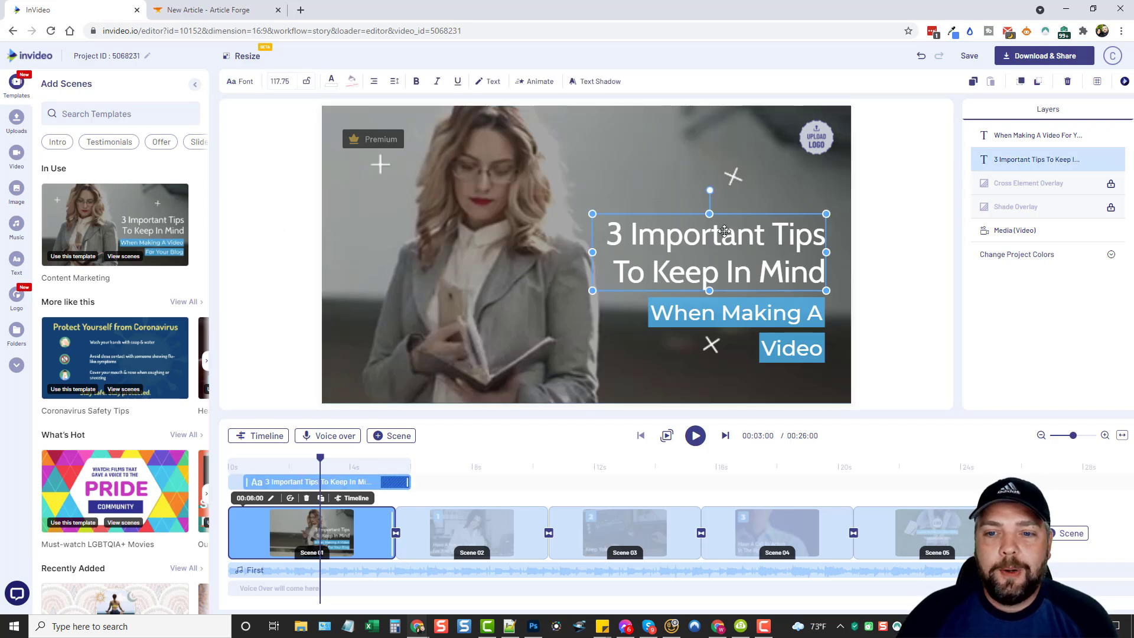
{"action": "left_click", "coordinate": [712, 306]}
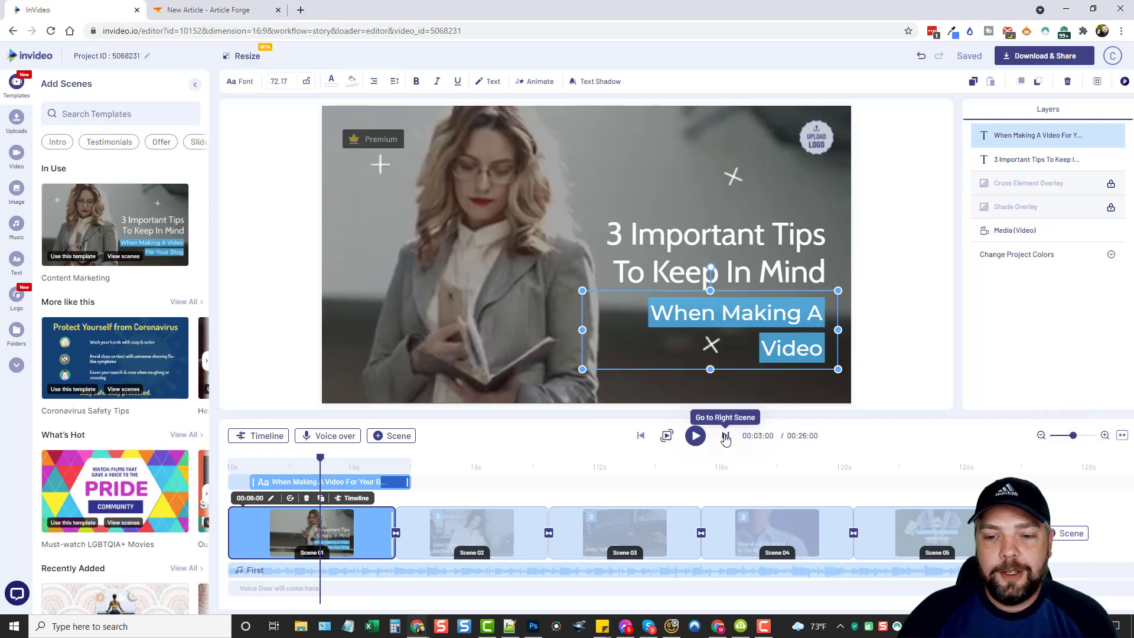
{"action": "left_click", "coordinate": [334, 437]}
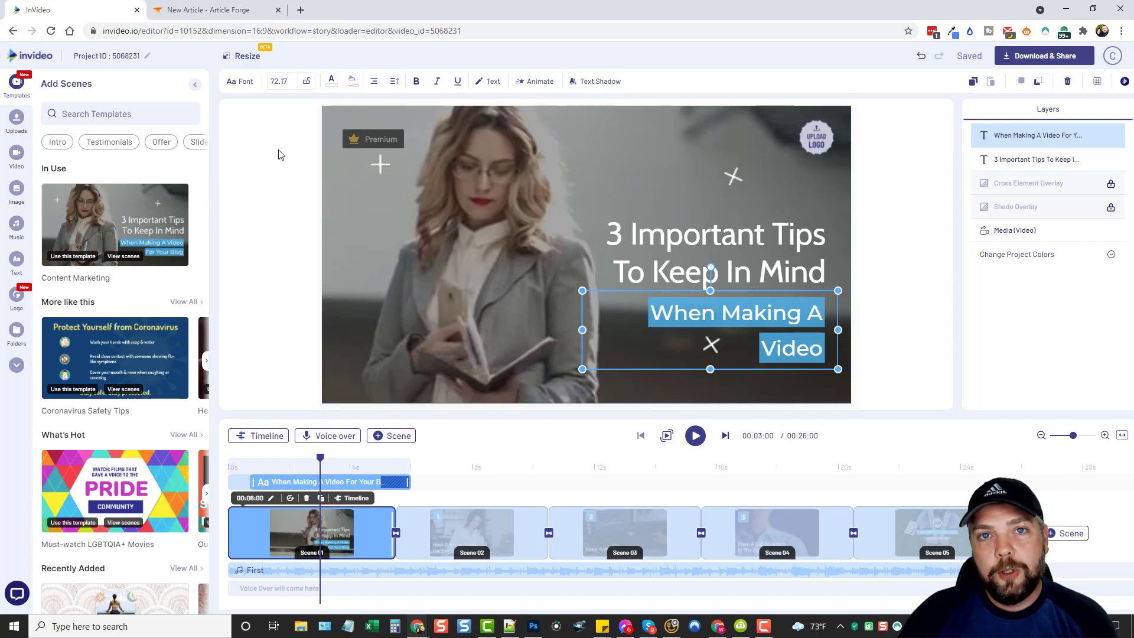
{"action": "left_click", "coordinate": [141, 113]}
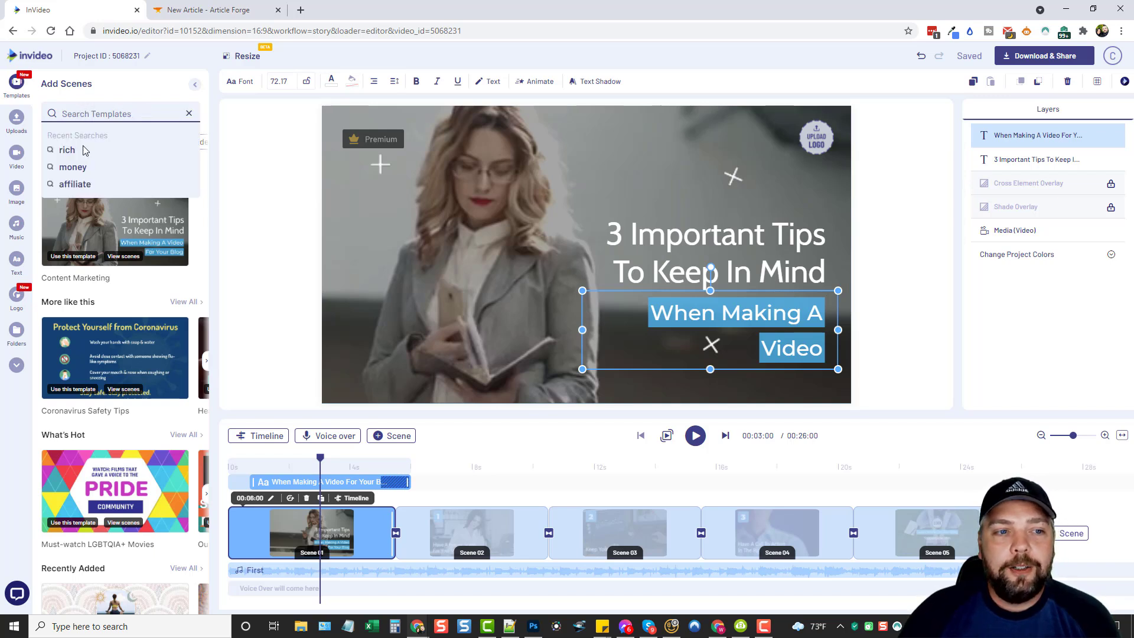
{"action": "left_click", "coordinate": [257, 134]}
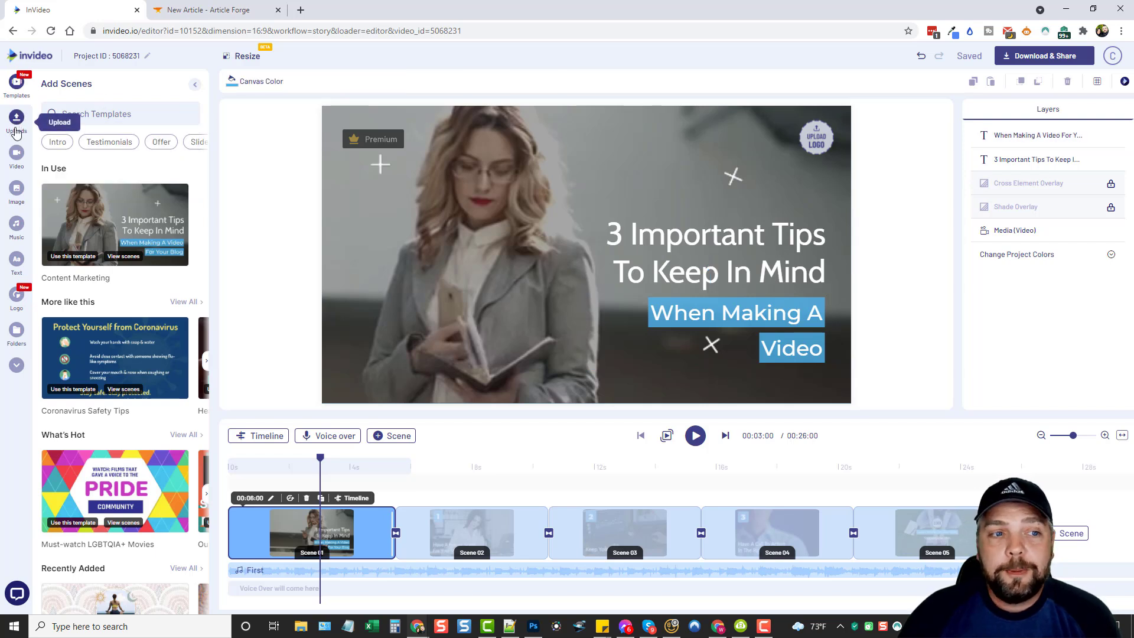
- Search the stock video library for "weight loss" and browse the resulting clips
{"action": "left_click", "coordinate": [16, 155]}
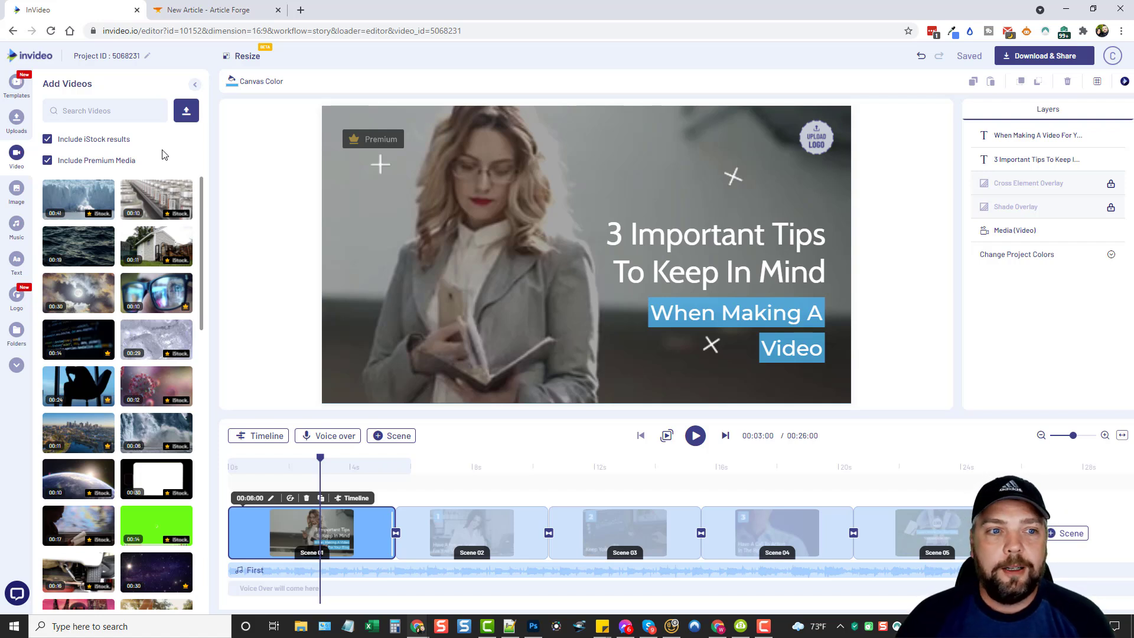
{"action": "left_click", "coordinate": [100, 108]}
{"action": "type", "text": "weight l"}
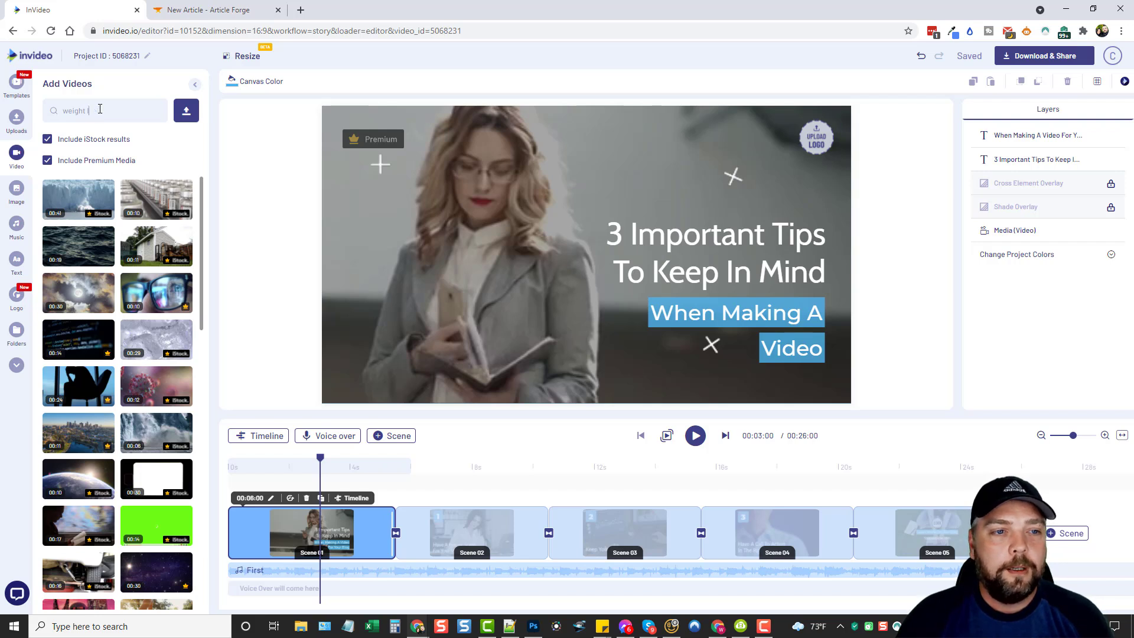
{"action": "type", "text": "oss"}
{"action": "key", "text": "Return"}
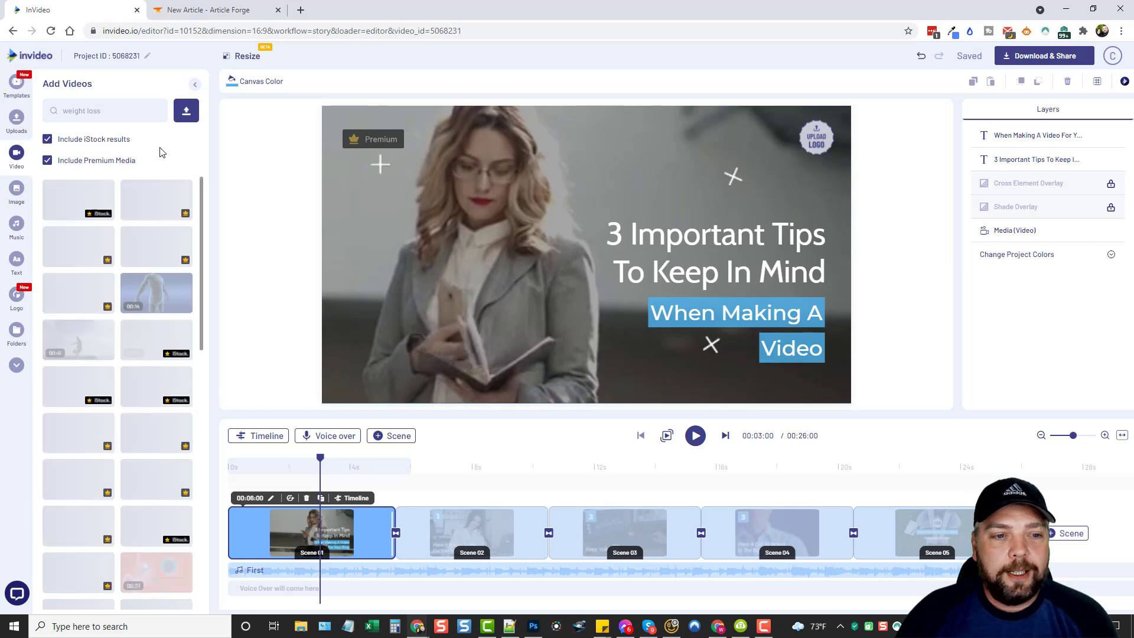
{"action": "scroll", "coordinate": [114, 285], "scroll_direction": "down", "scroll_amount": 3}
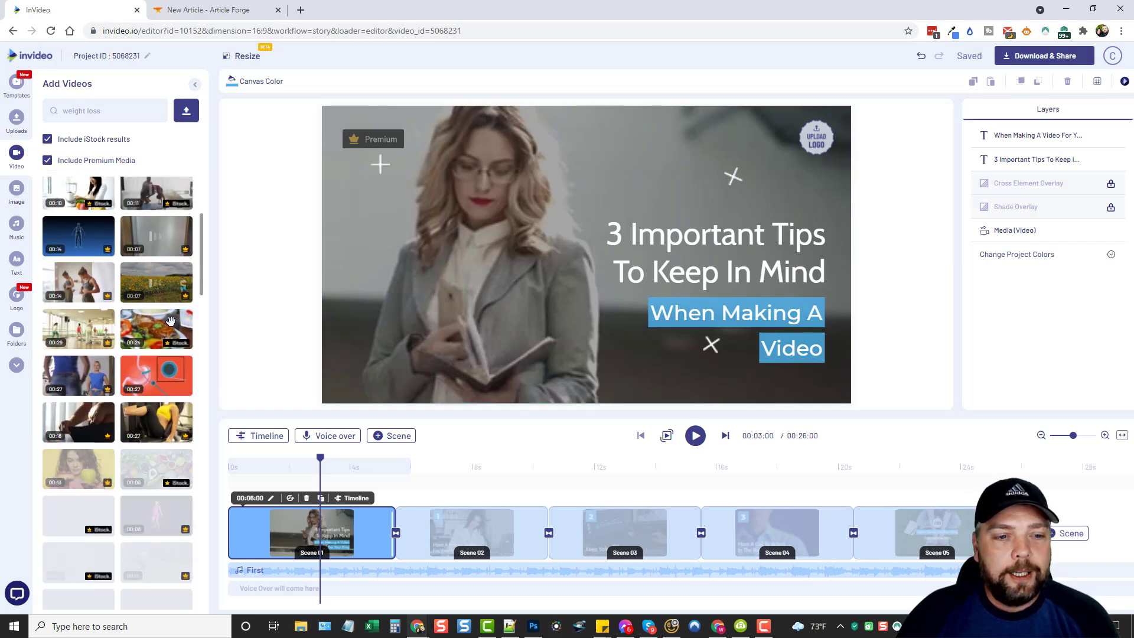
{"action": "scroll", "coordinate": [140, 345], "scroll_direction": "down", "scroll_amount": 6}
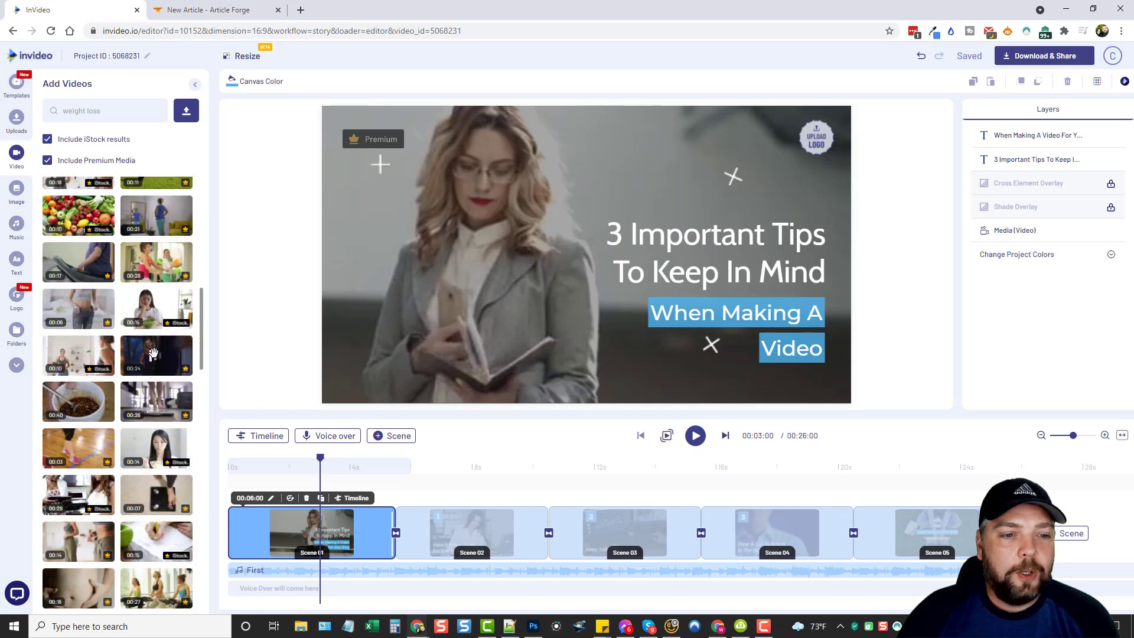
{"action": "scroll", "coordinate": [154, 286], "scroll_direction": "down", "scroll_amount": 4}
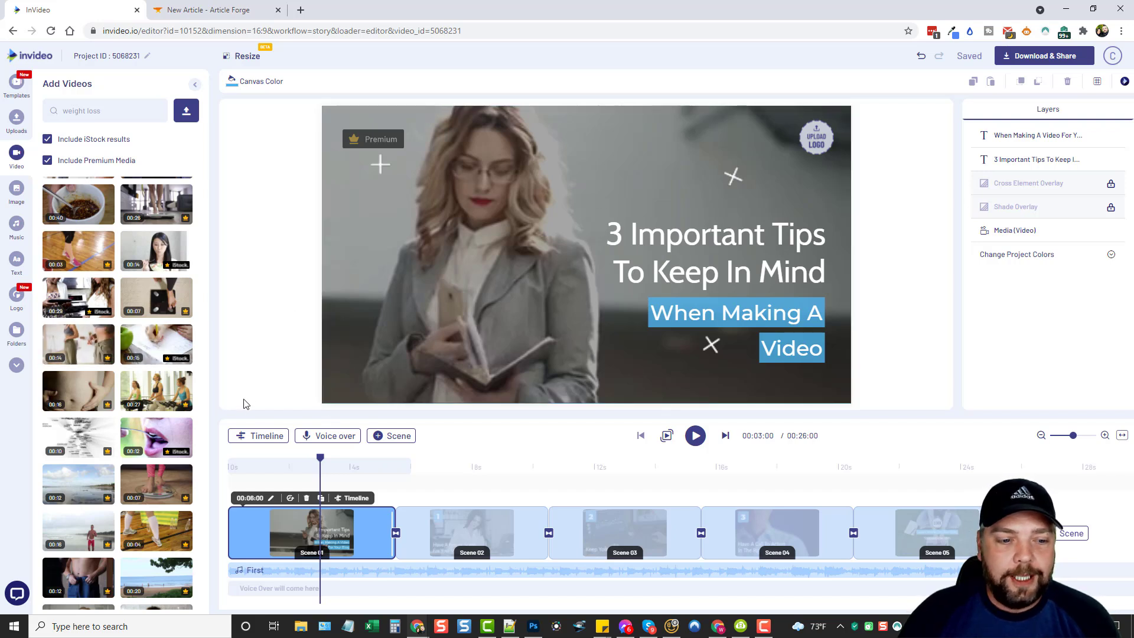
{"action": "scroll", "coordinate": [134, 385], "scroll_direction": "down", "scroll_amount": 5}
{"action": "scroll", "coordinate": [115, 325], "scroll_direction": "up", "scroll_amount": 10}
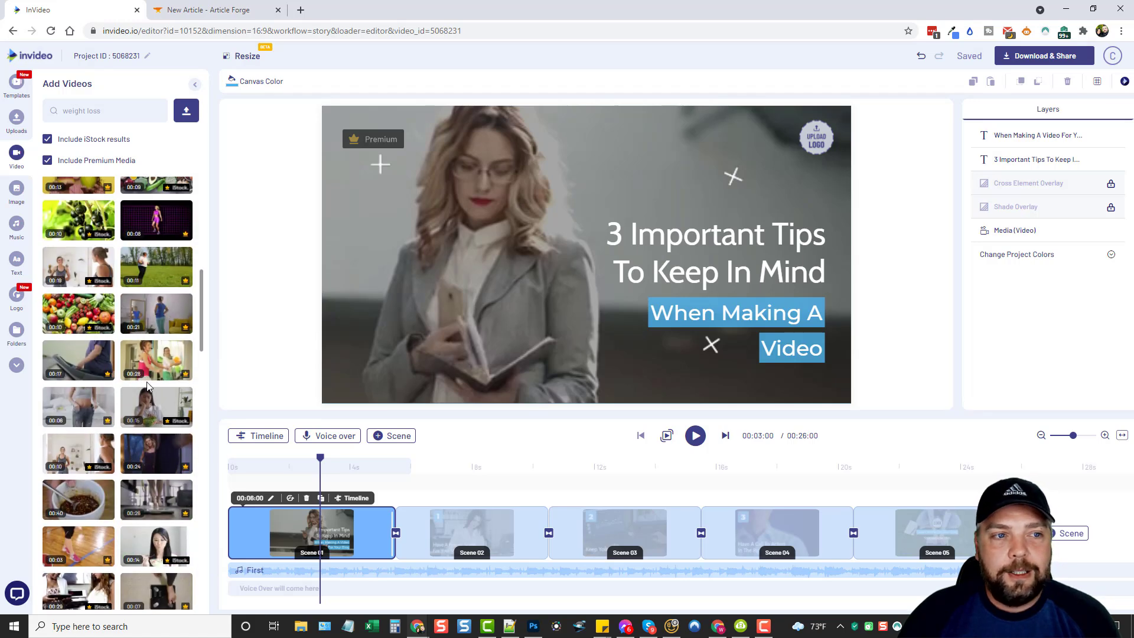
- Look through the image, music and text libraries, including the available text styles
{"action": "left_click", "coordinate": [17, 189]}
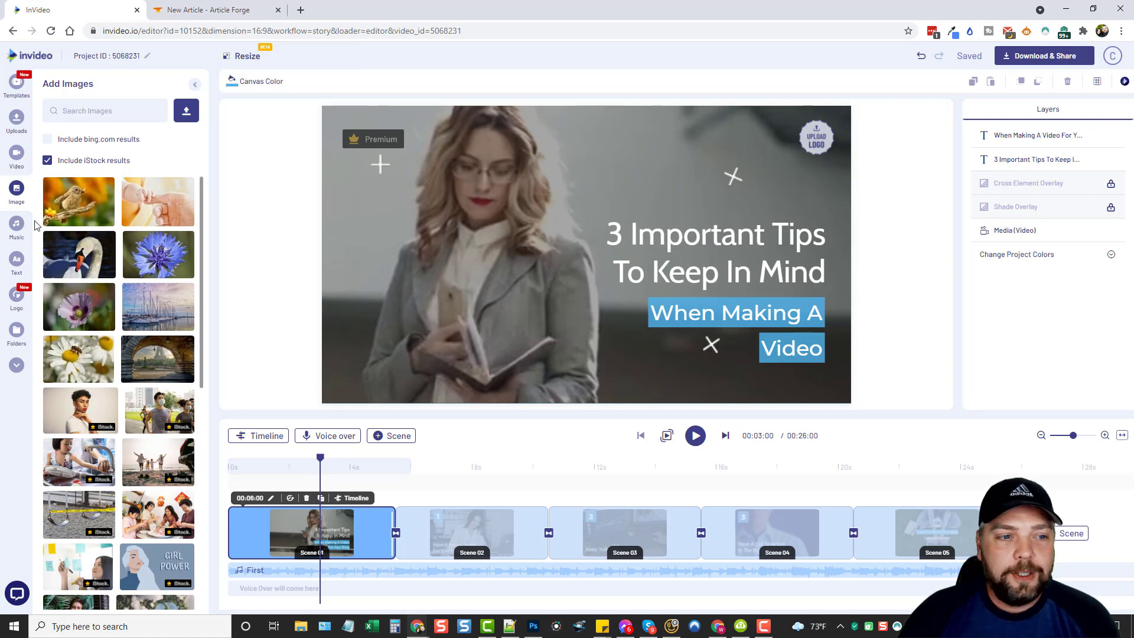
{"action": "left_click", "coordinate": [17, 225]}
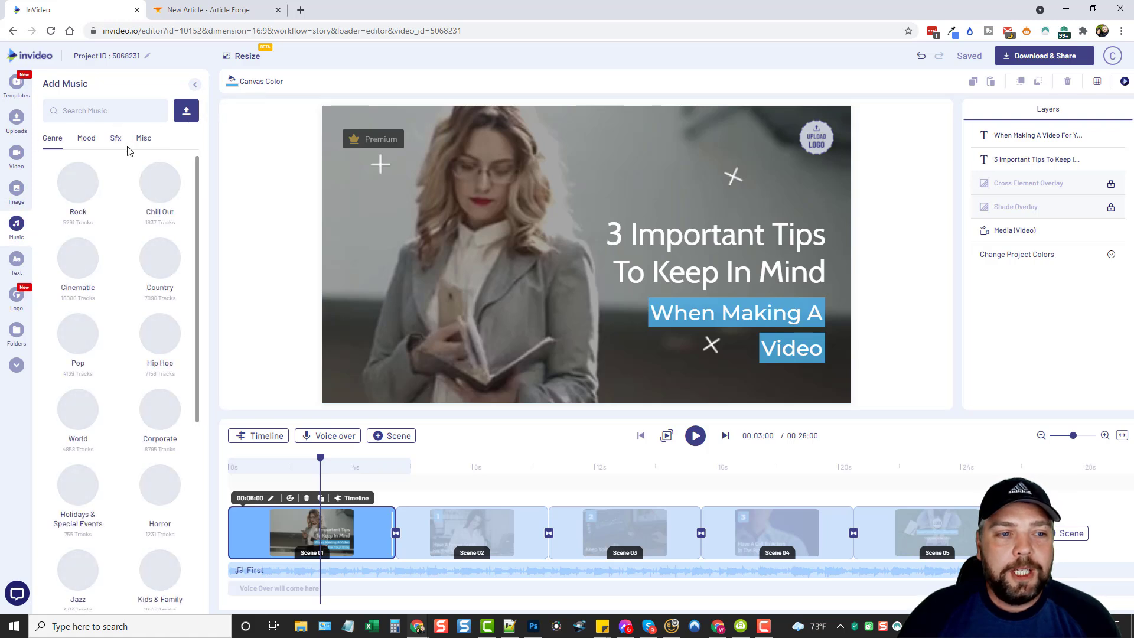
{"action": "left_click", "coordinate": [17, 260]}
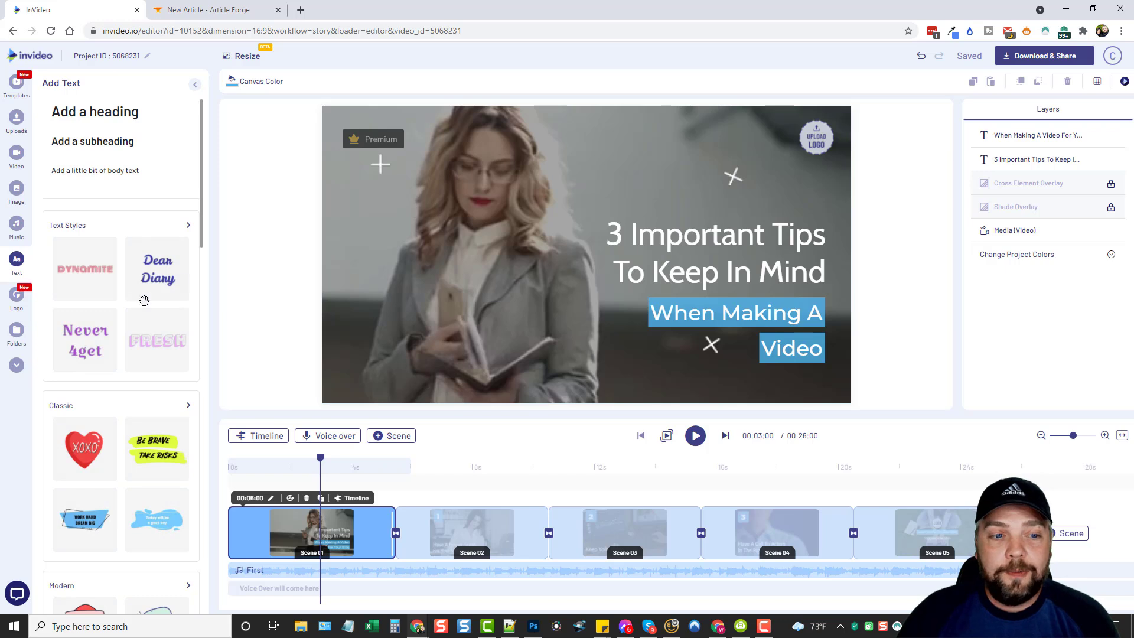
{"action": "scroll", "coordinate": [139, 305], "scroll_direction": "down", "scroll_amount": 5}
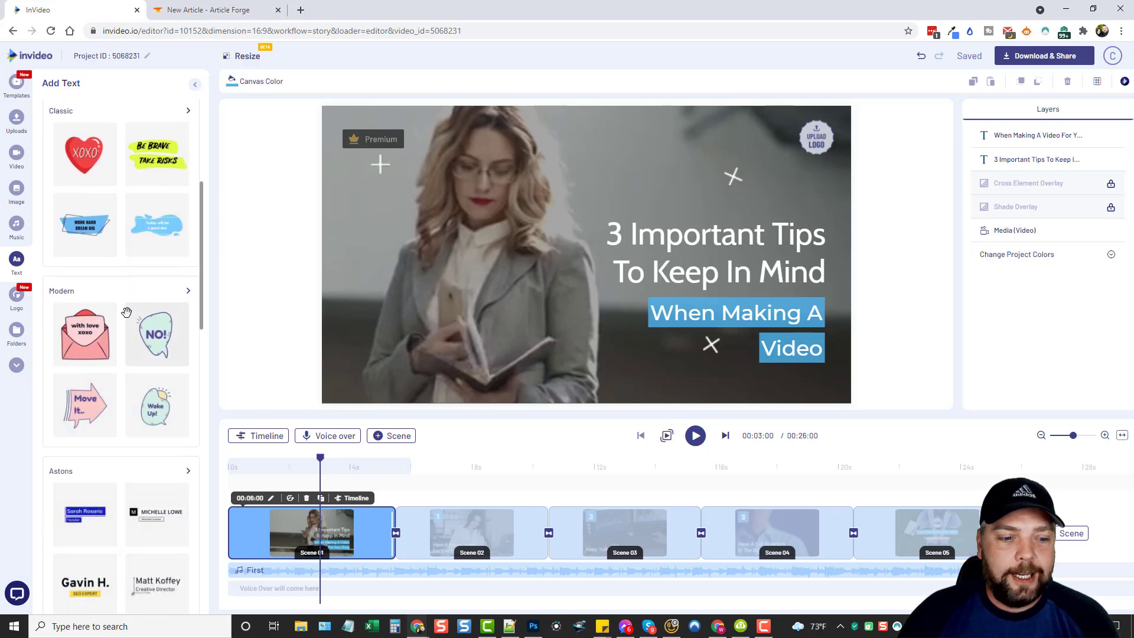
{"action": "scroll", "coordinate": [124, 298], "scroll_direction": "down", "scroll_amount": 10}
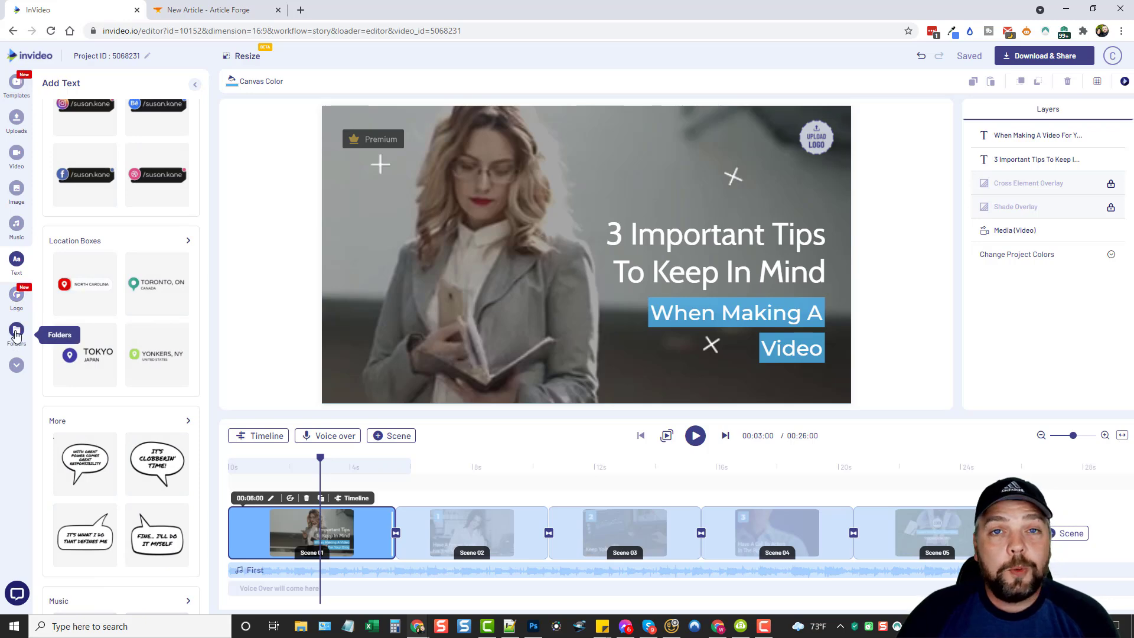
{"action": "scroll", "coordinate": [65, 366], "scroll_direction": "up", "scroll_amount": 15}
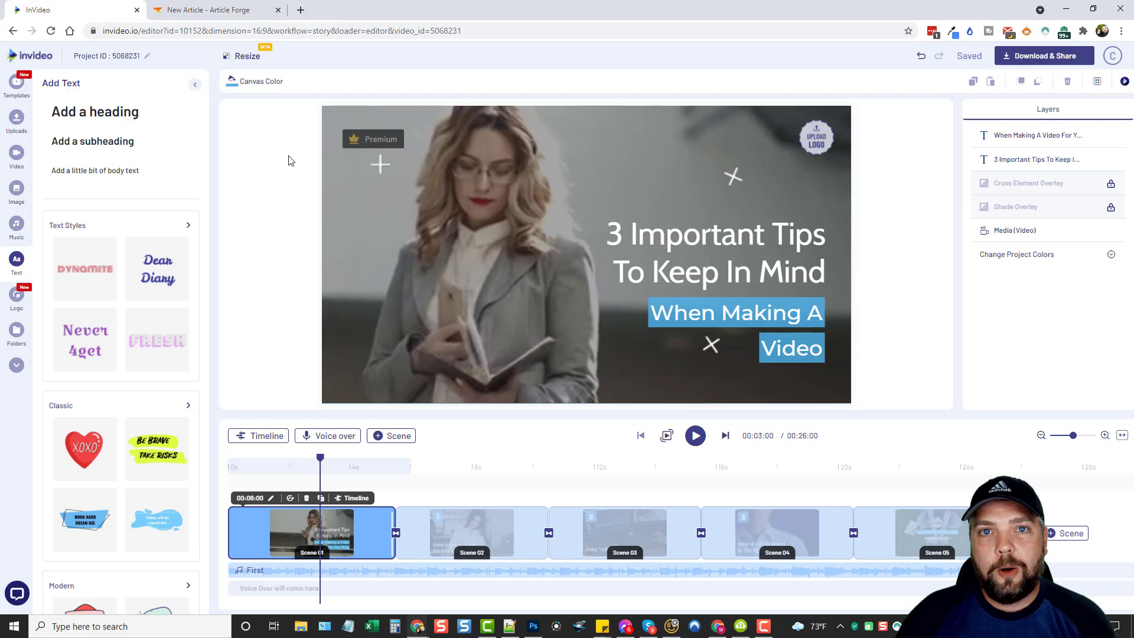
- Leave the editor for the start page and switch to the Text to Video workflow
{"action": "left_click", "coordinate": [37, 56]}
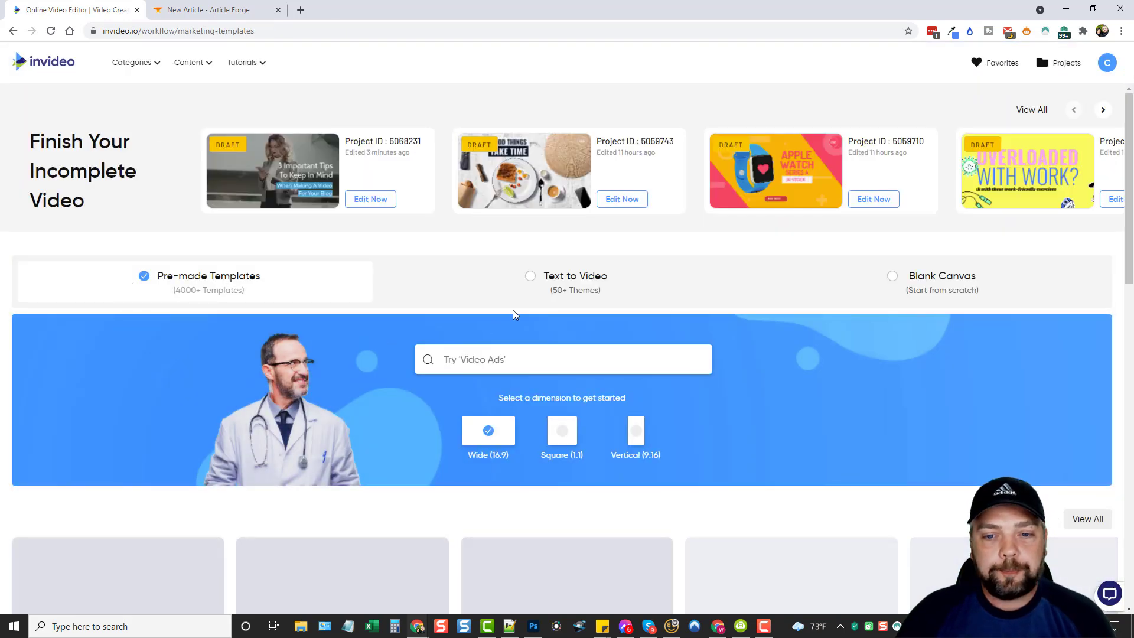
{"action": "left_click", "coordinate": [552, 280]}
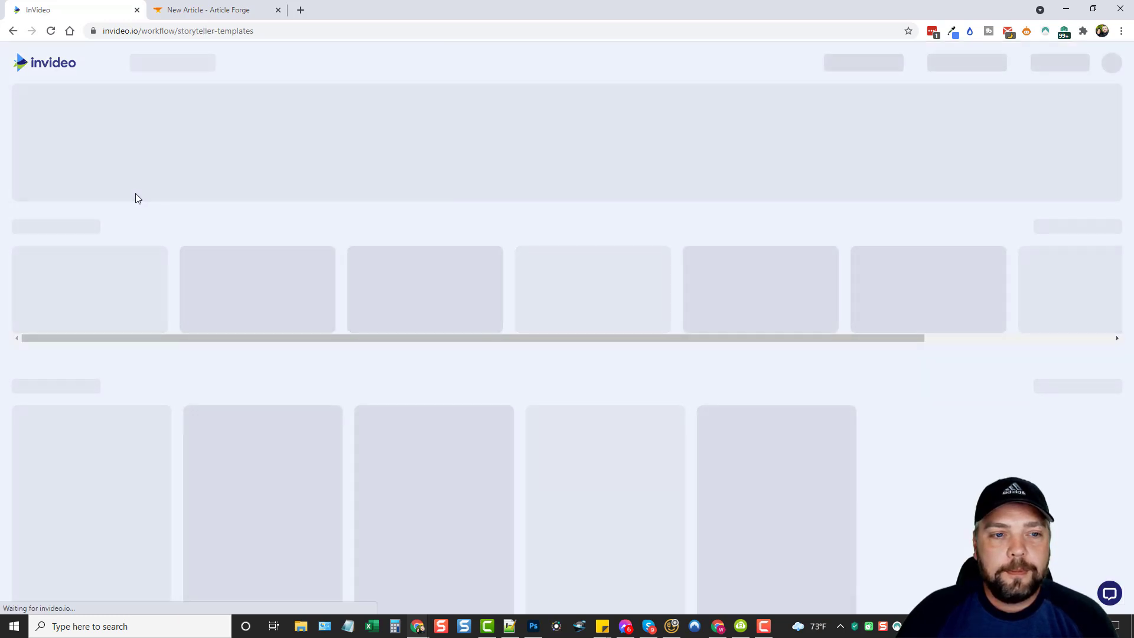
{"action": "scroll", "coordinate": [540, 222], "scroll_direction": "down", "scroll_amount": 3}
{"action": "scroll", "coordinate": [539, 222], "scroll_direction": "up", "scroll_amount": 3}
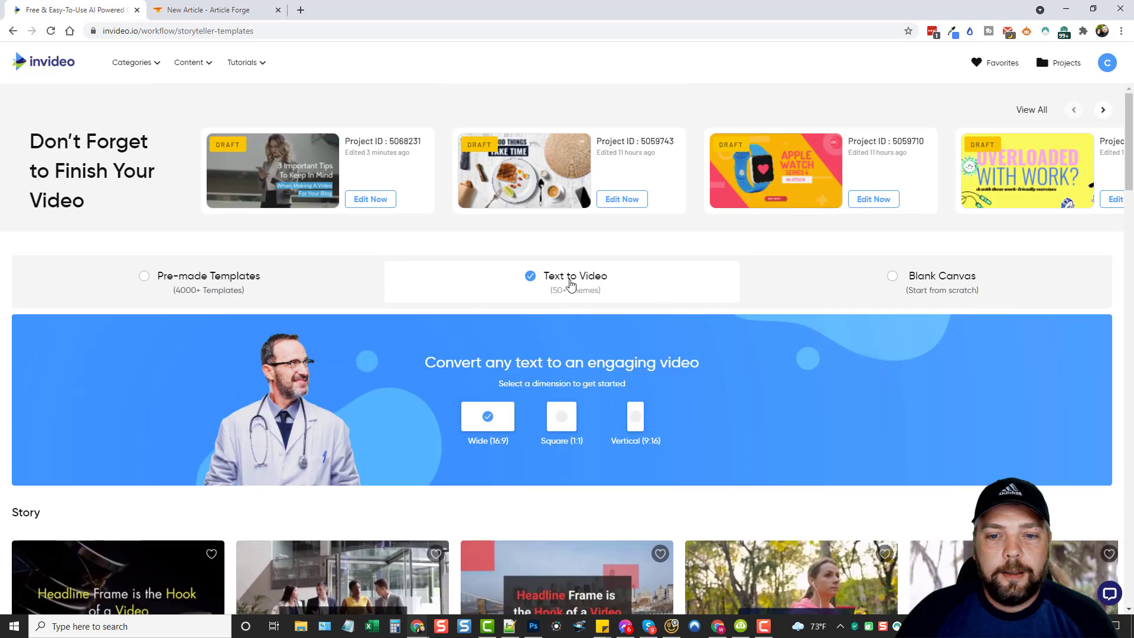
- Find the Business theme among the story themes and start a wide (16:9) text-to-video project with it
{"action": "scroll", "coordinate": [571, 285], "scroll_direction": "down", "scroll_amount": 3}
{"action": "scroll", "coordinate": [585, 298], "scroll_direction": "down", "scroll_amount": 3}
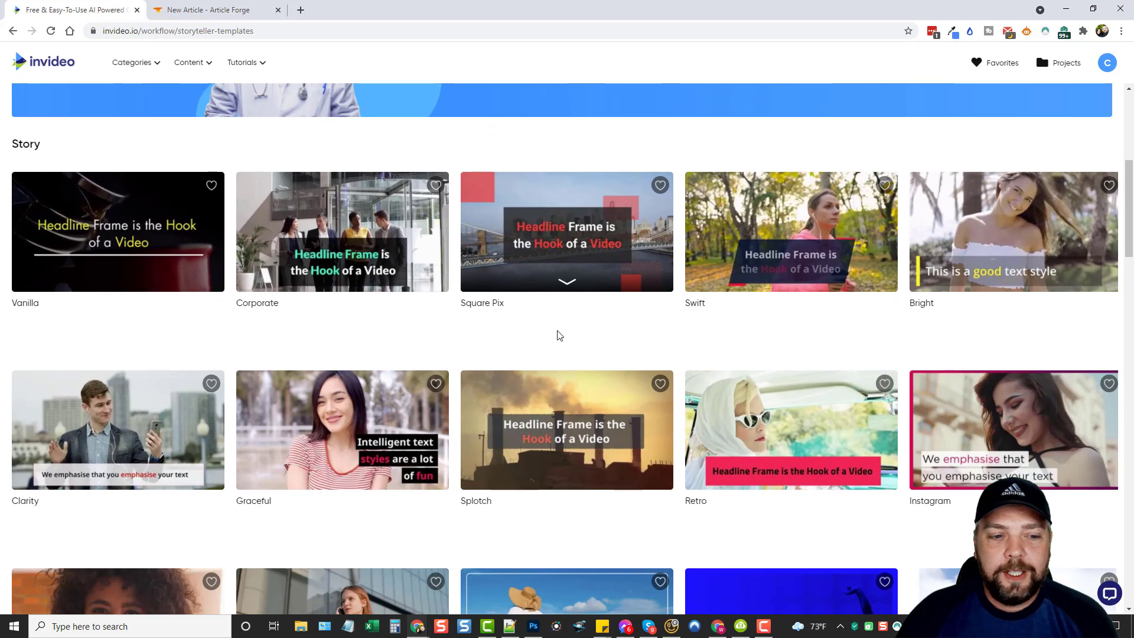
{"action": "scroll", "coordinate": [562, 331], "scroll_direction": "down", "scroll_amount": 3}
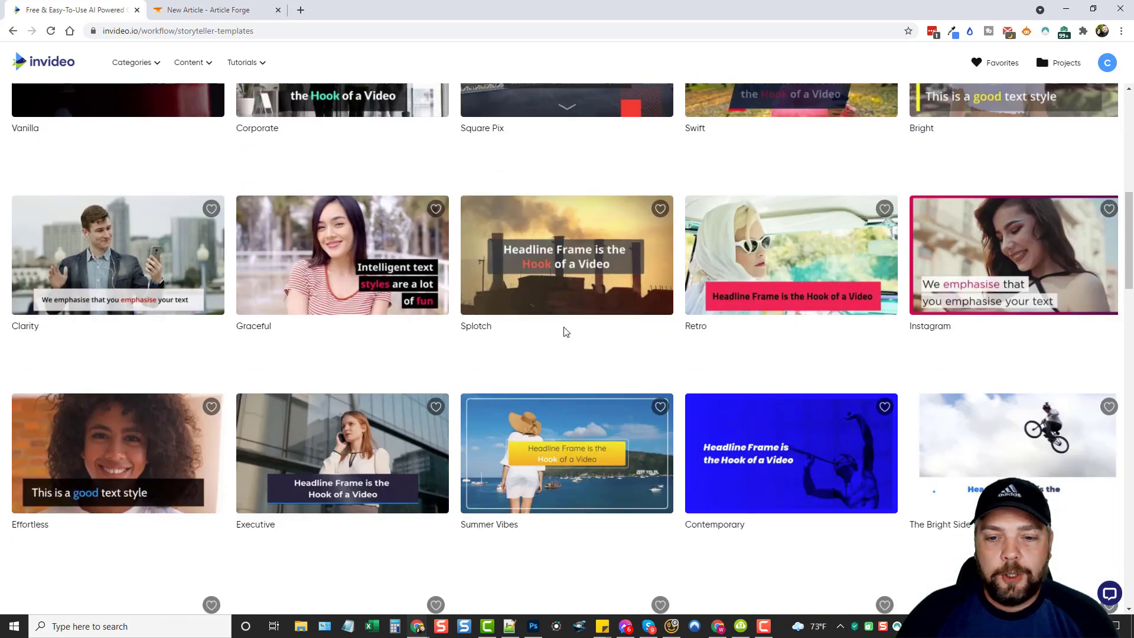
{"action": "scroll", "coordinate": [449, 313], "scroll_direction": "down", "scroll_amount": 2}
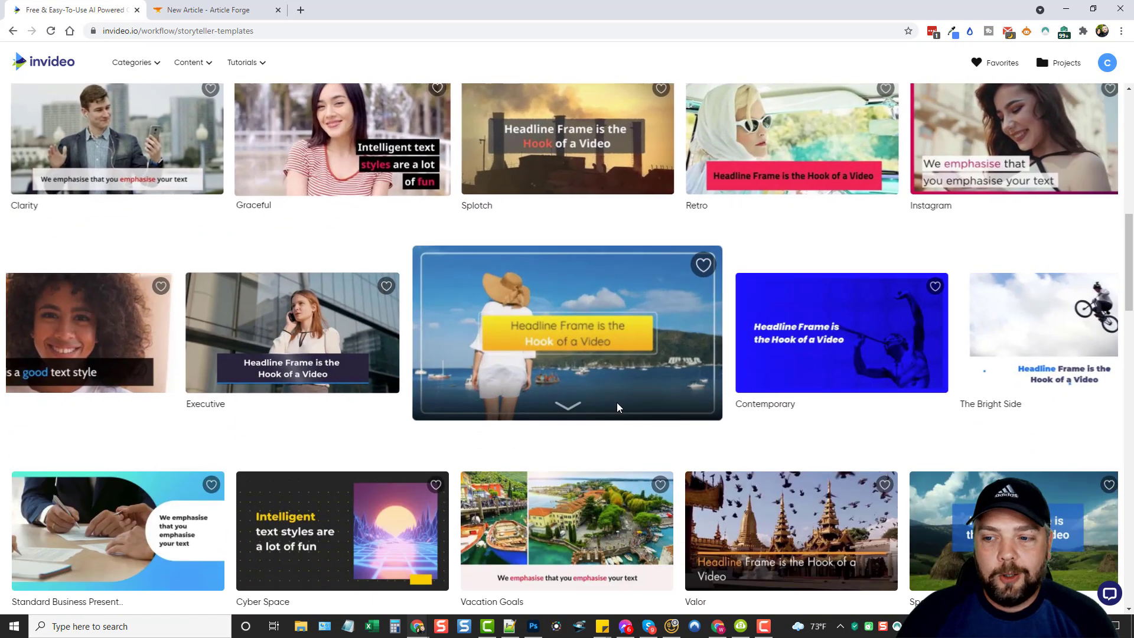
{"action": "scroll", "coordinate": [617, 402], "scroll_direction": "down", "scroll_amount": 2}
{"action": "scroll", "coordinate": [641, 442], "scroll_direction": "down", "scroll_amount": 8}
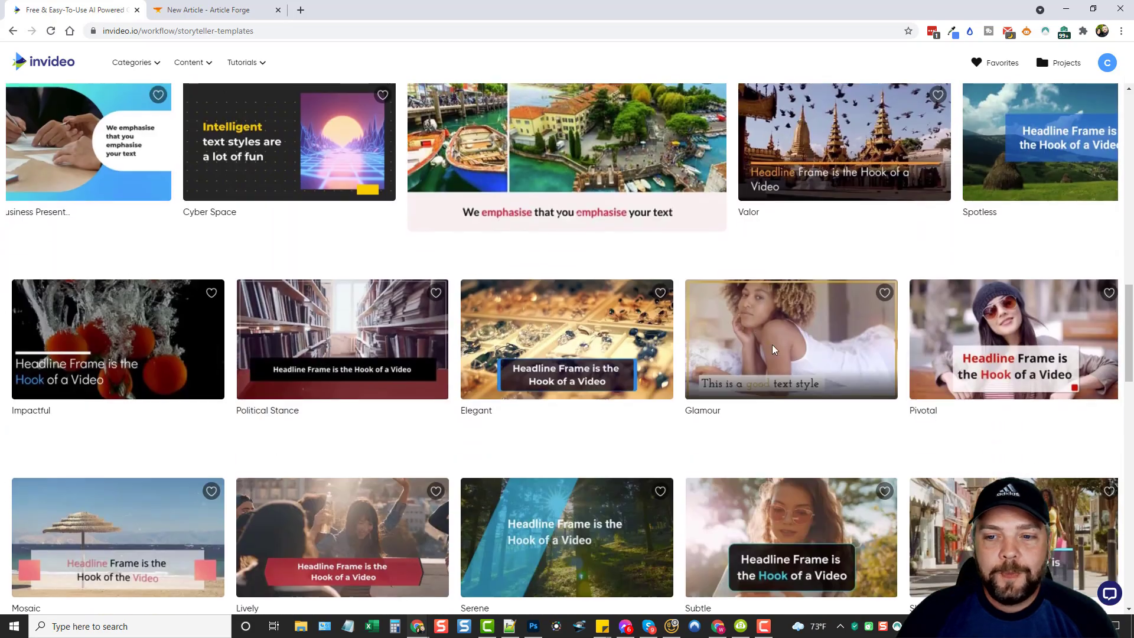
{"action": "scroll", "coordinate": [485, 352], "scroll_direction": "down", "scroll_amount": 2}
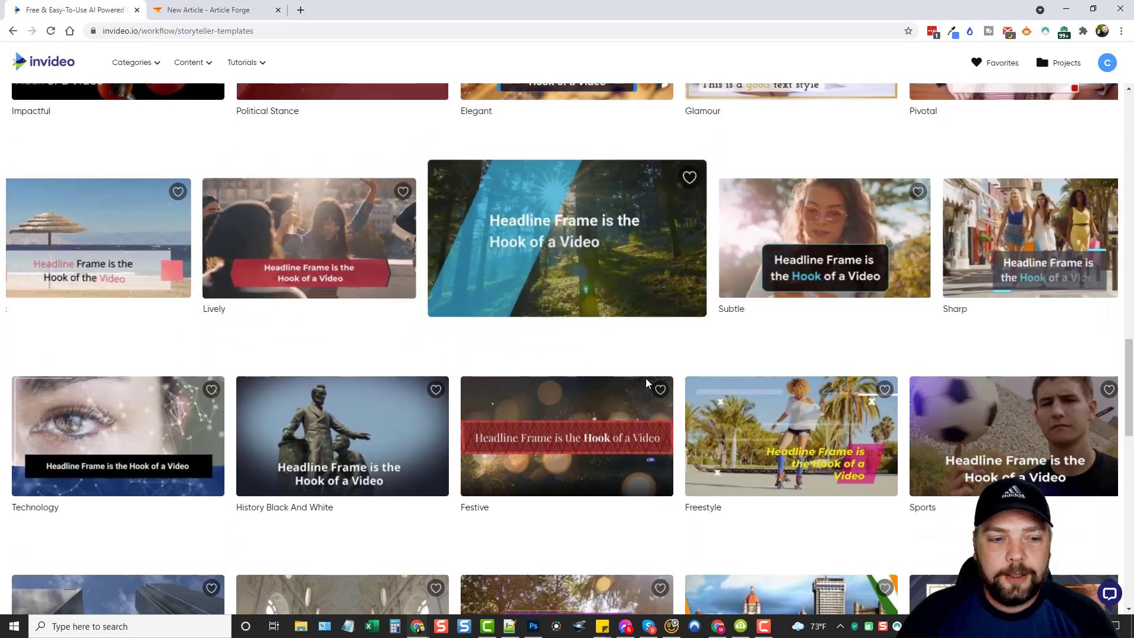
{"action": "scroll", "coordinate": [646, 378], "scroll_direction": "down", "scroll_amount": 3}
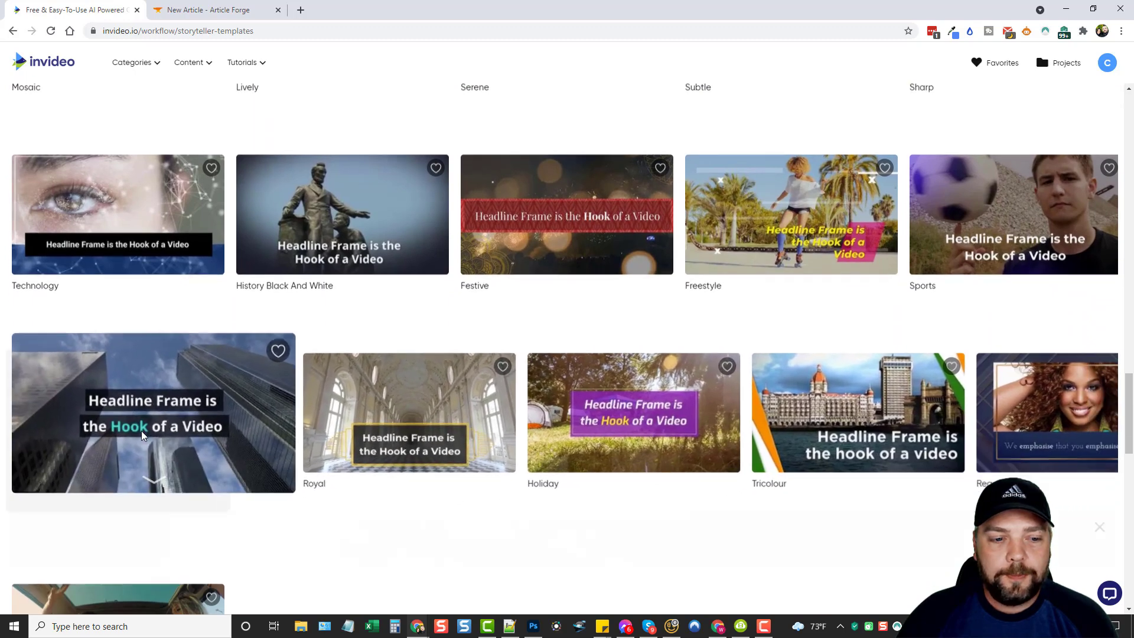
{"action": "left_click", "coordinate": [142, 436]}
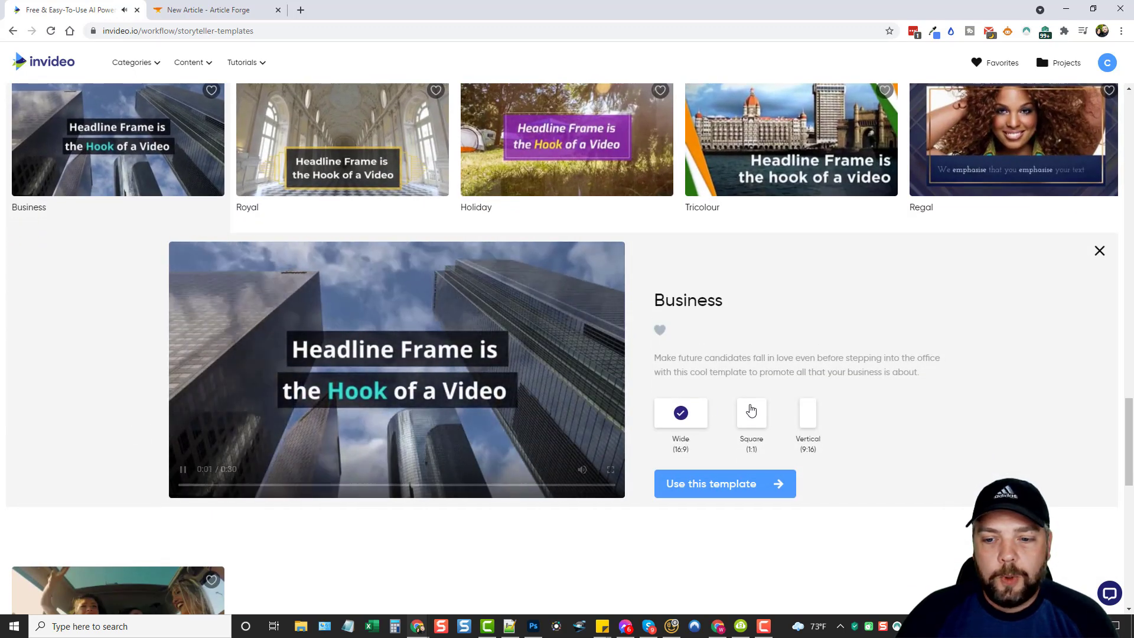
{"action": "left_click", "coordinate": [725, 488]}
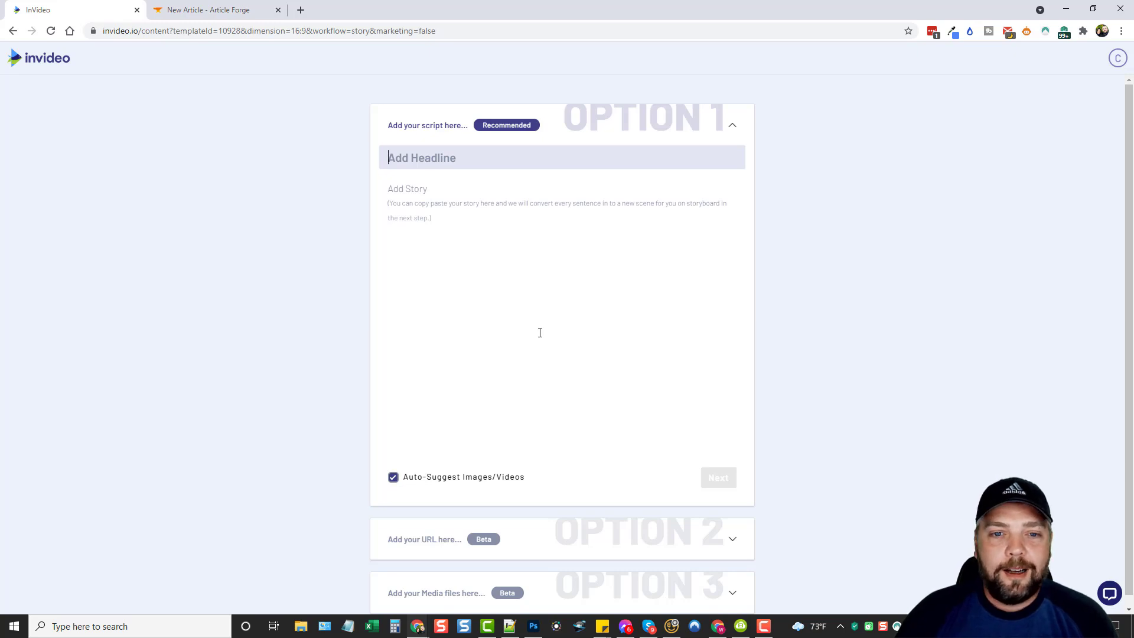
- Look at the option for importing content from a URL and return to the script entry option
{"action": "scroll", "coordinate": [385, 314], "scroll_direction": "down", "scroll_amount": 1}
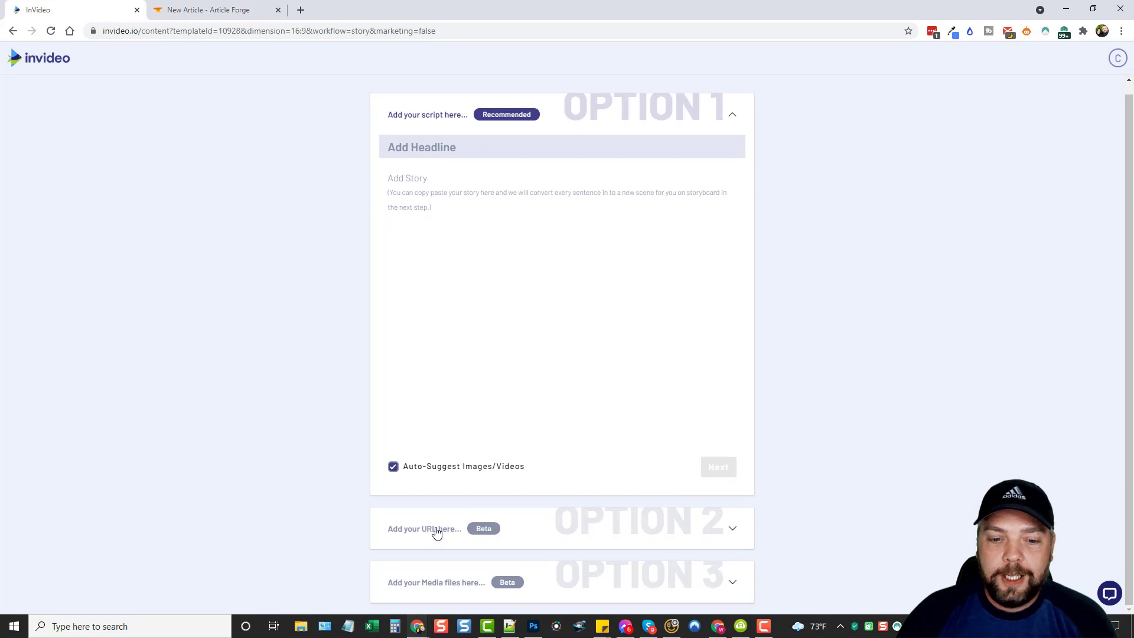
{"action": "left_click", "coordinate": [733, 528]}
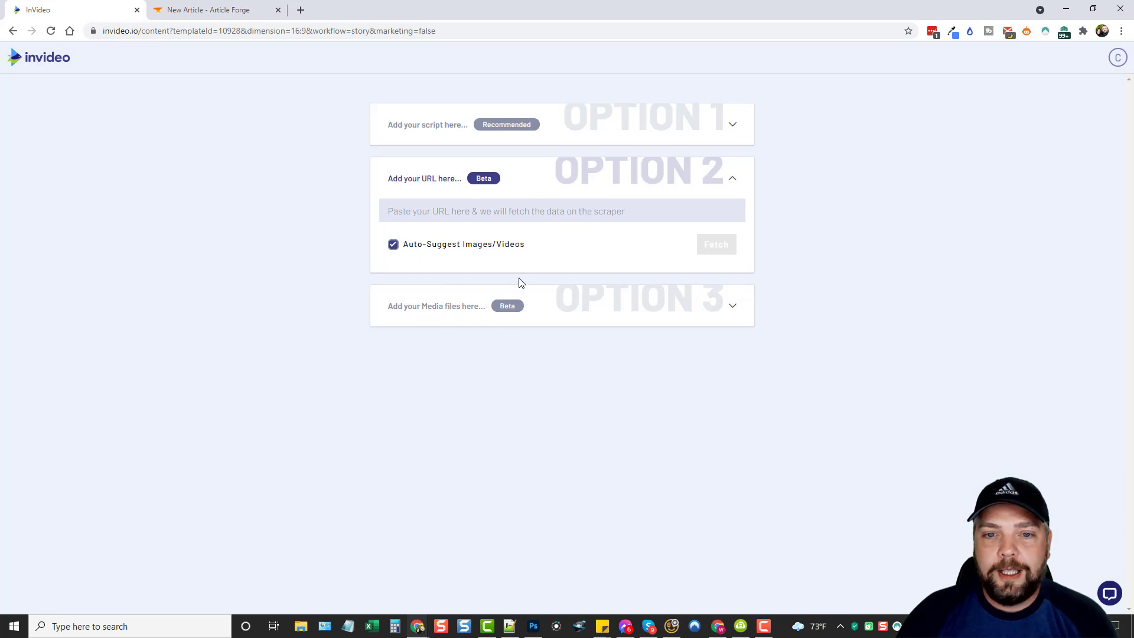
{"action": "left_click", "coordinate": [598, 126]}
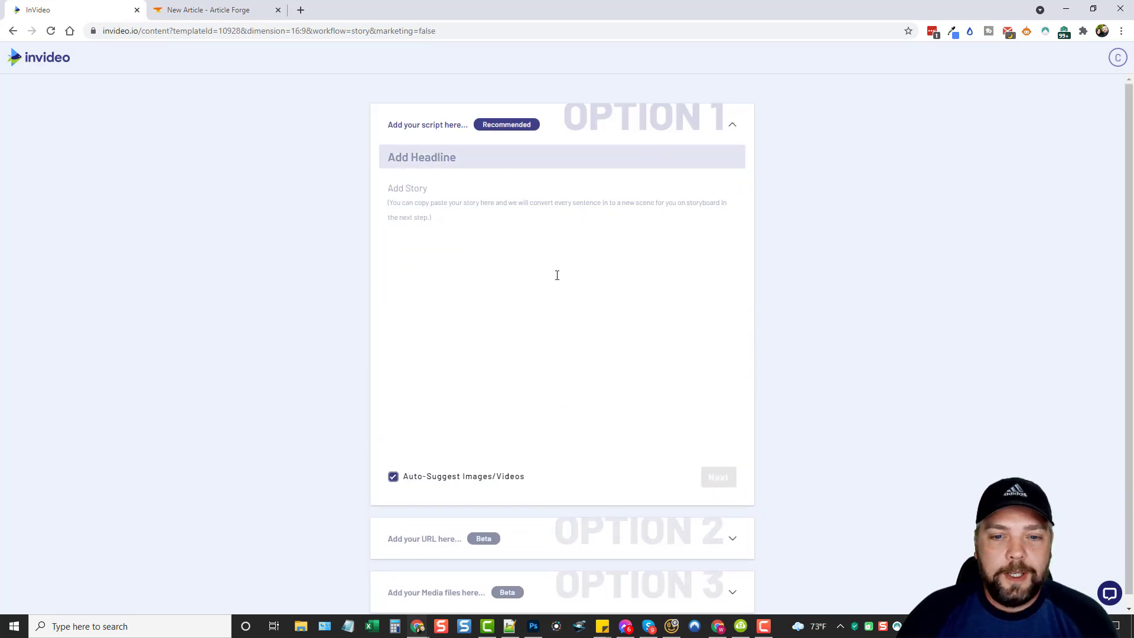
- Switch to Article Forge, open the generated "weight loss tips" article and copy its first two paragraphs
{"action": "left_click", "coordinate": [212, 12]}
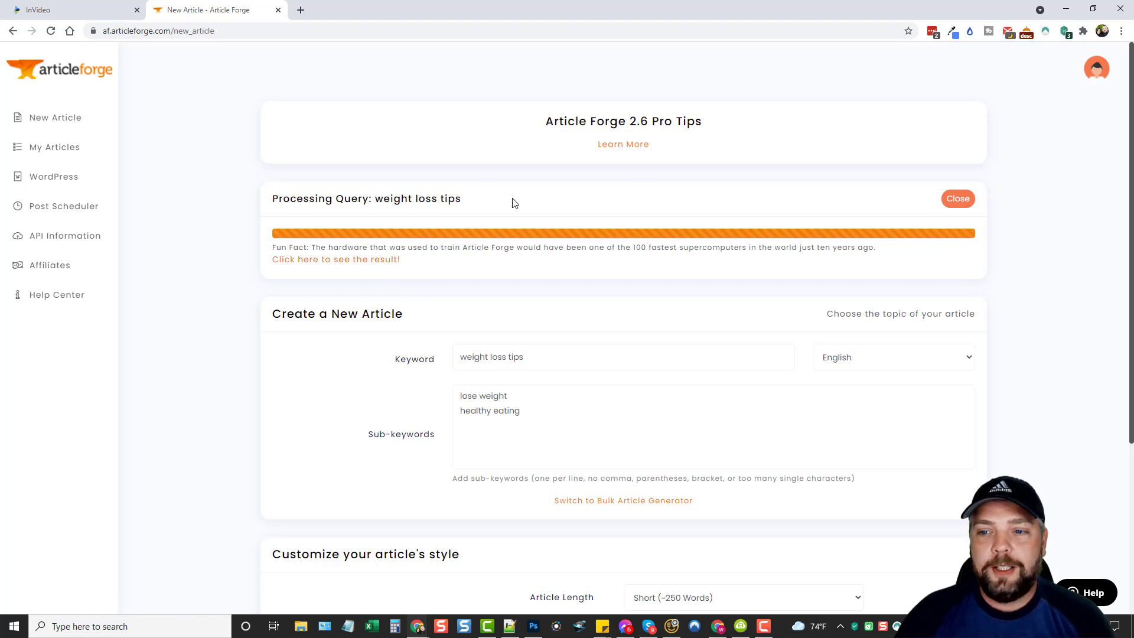
{"action": "left_click", "coordinate": [332, 261]}
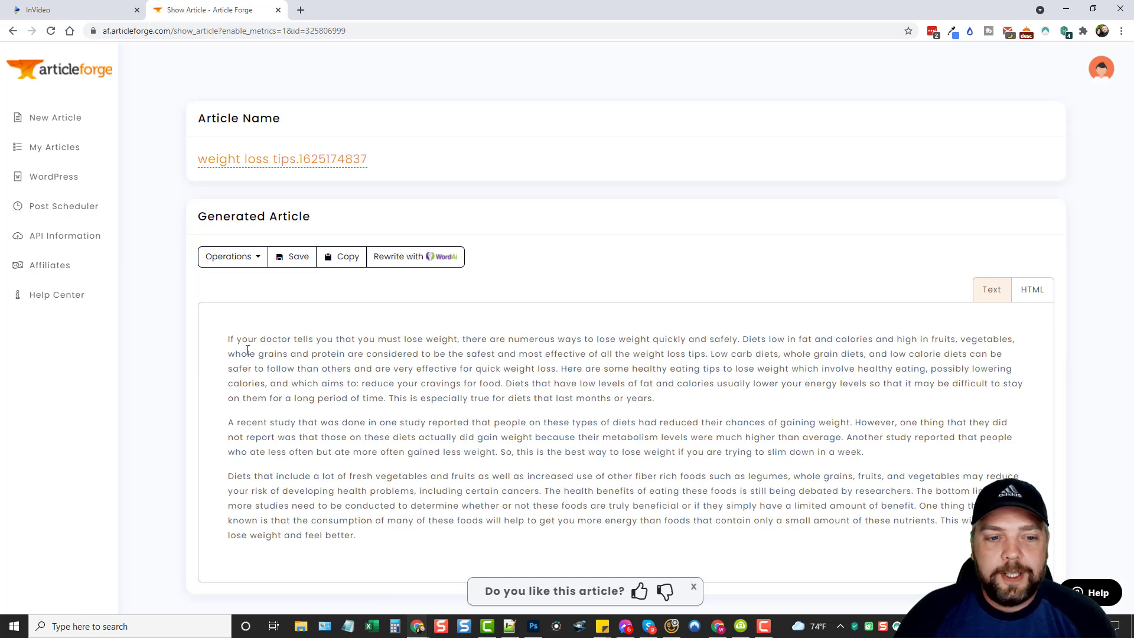
{"action": "mouse_move", "coordinate": [400, 355]}
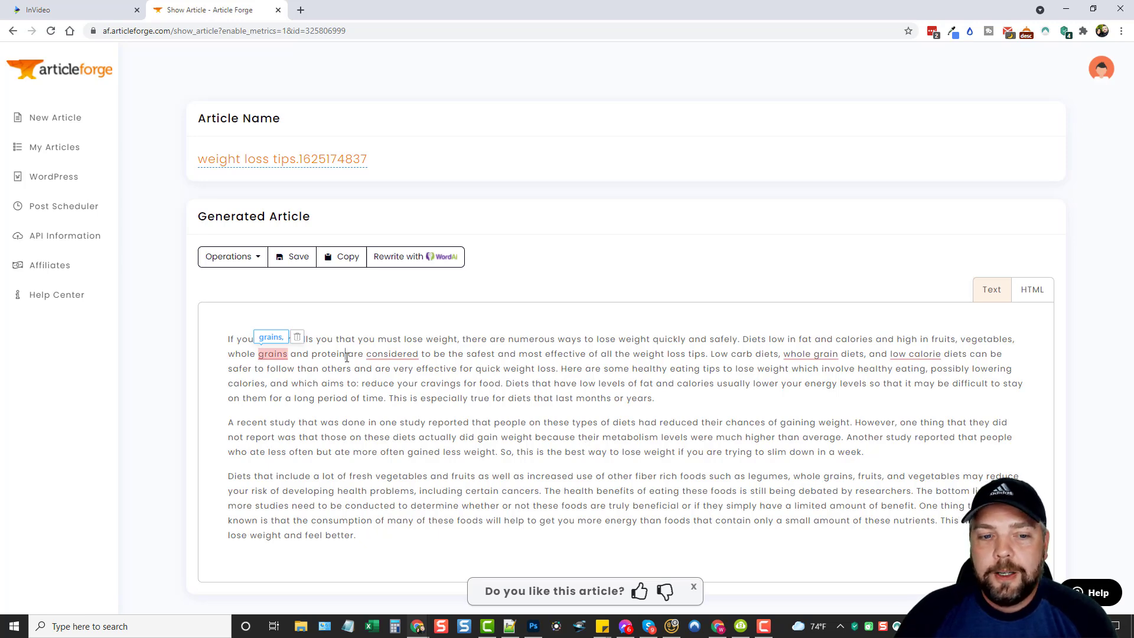
{"action": "key", "text": "ctrl+a"}
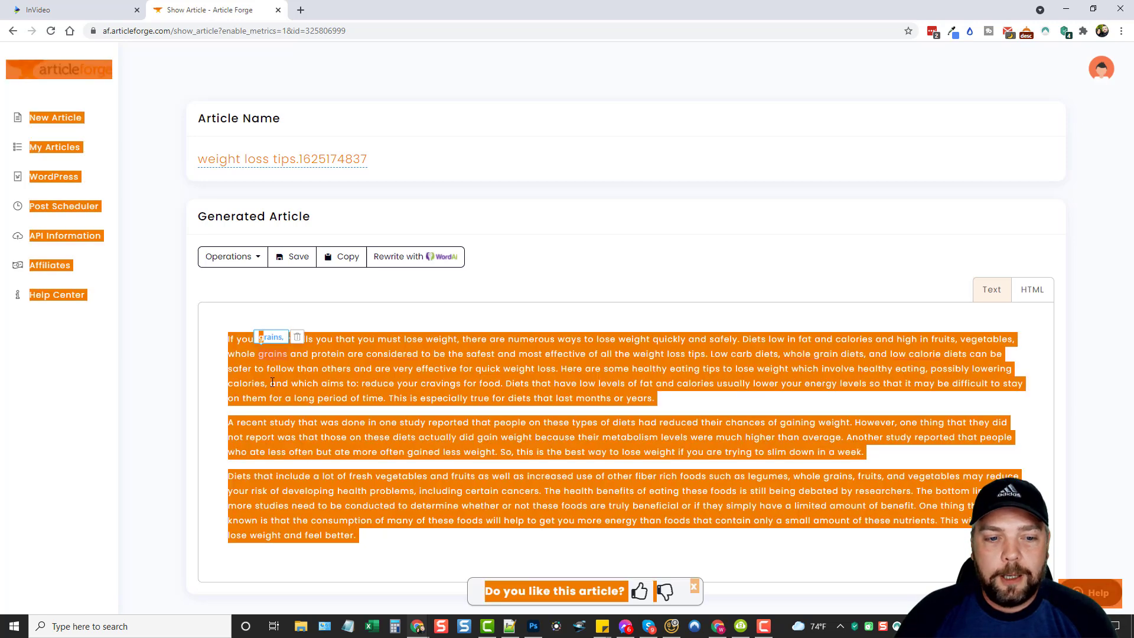
{"action": "left_click", "coordinate": [255, 369]}
{"action": "left_click_drag", "start_coordinate": [872, 454], "coordinate": [230, 339]}
{"action": "key", "text": "ctrl+c"}
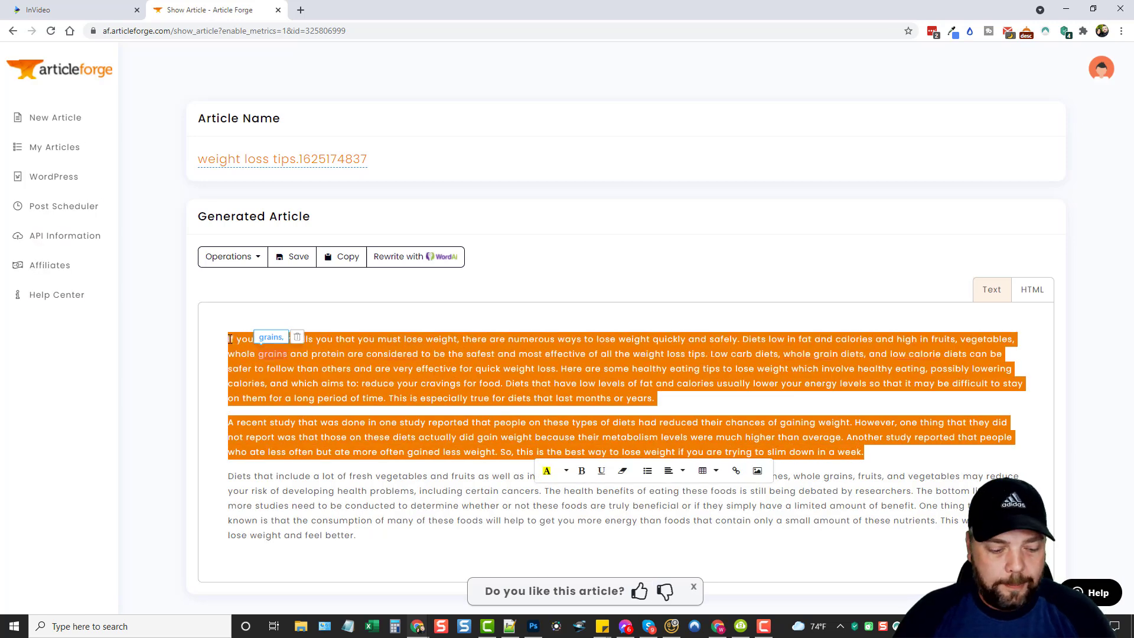
- Return to InVideo and paste the copied article paragraphs as the story text of the script
{"action": "left_click", "coordinate": [78, 10]}
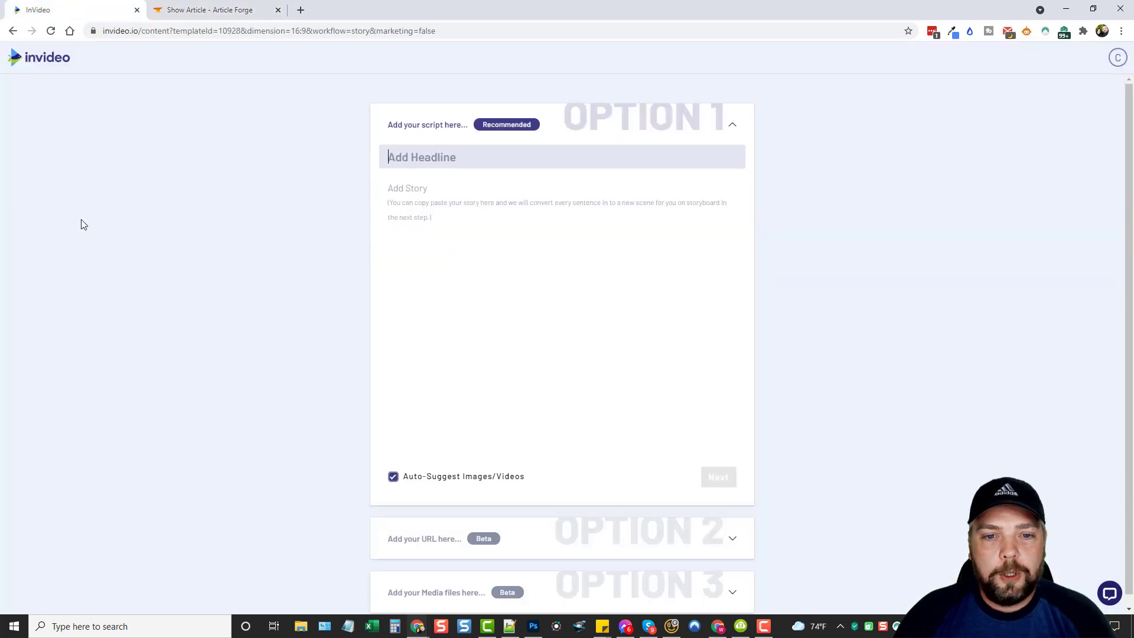
{"action": "left_click", "coordinate": [436, 222]}
{"action": "right_click", "coordinate": [444, 201]}
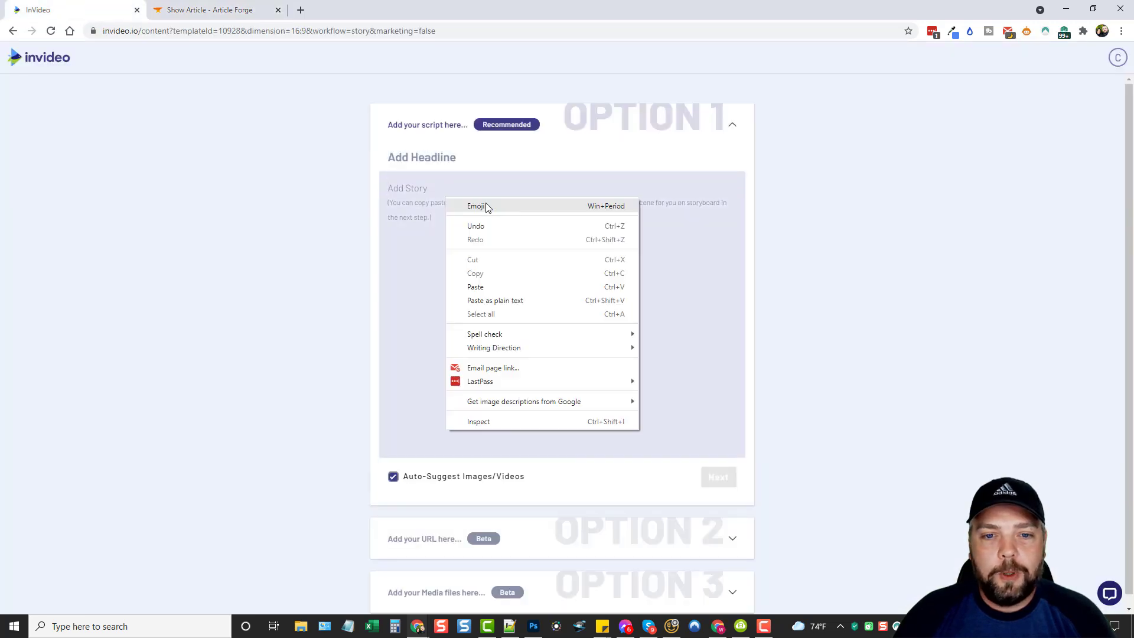
{"action": "left_click", "coordinate": [505, 292]}
- Enter "Weight Loss Tips" as the script's headline
{"action": "left_click", "coordinate": [499, 165]}
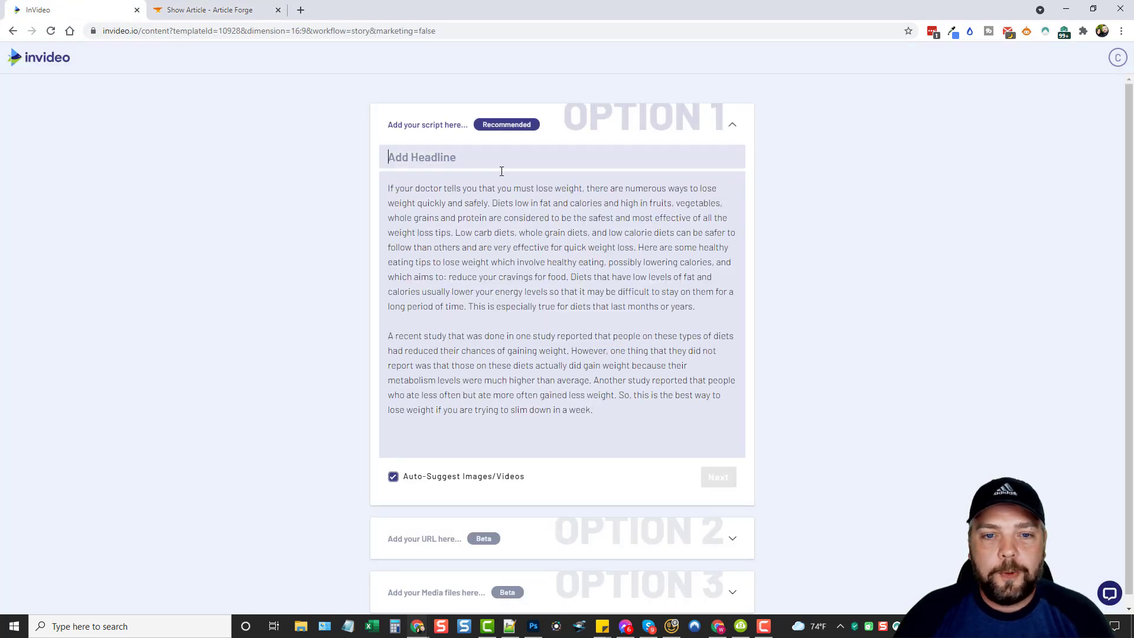
{"action": "type", "text": "Wedi"}
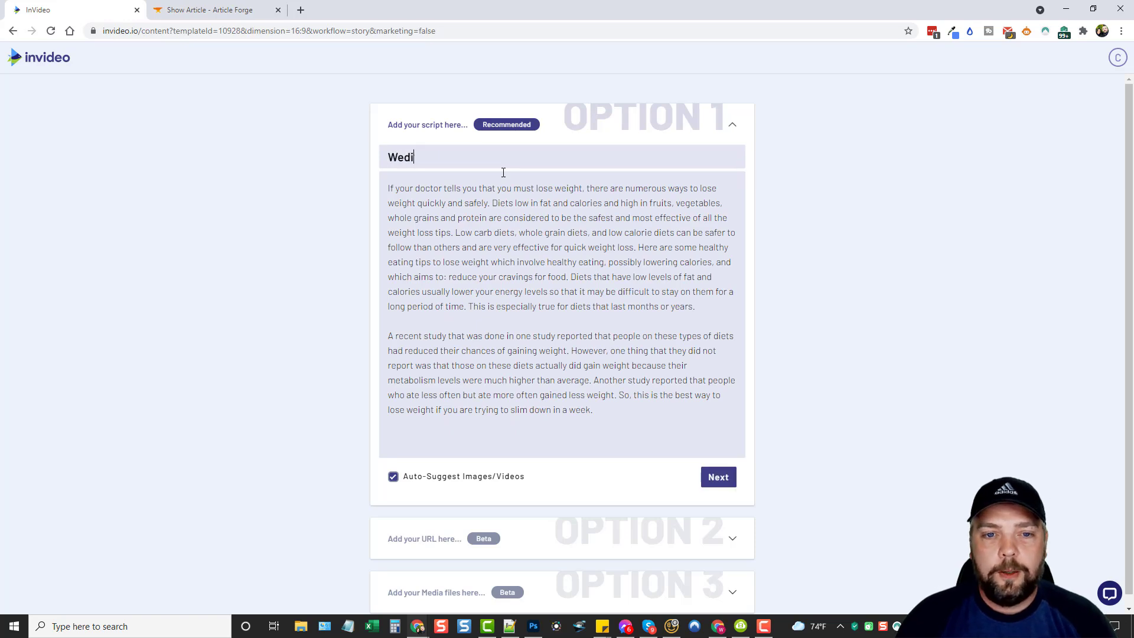
{"action": "type", "text": "ght Los"}
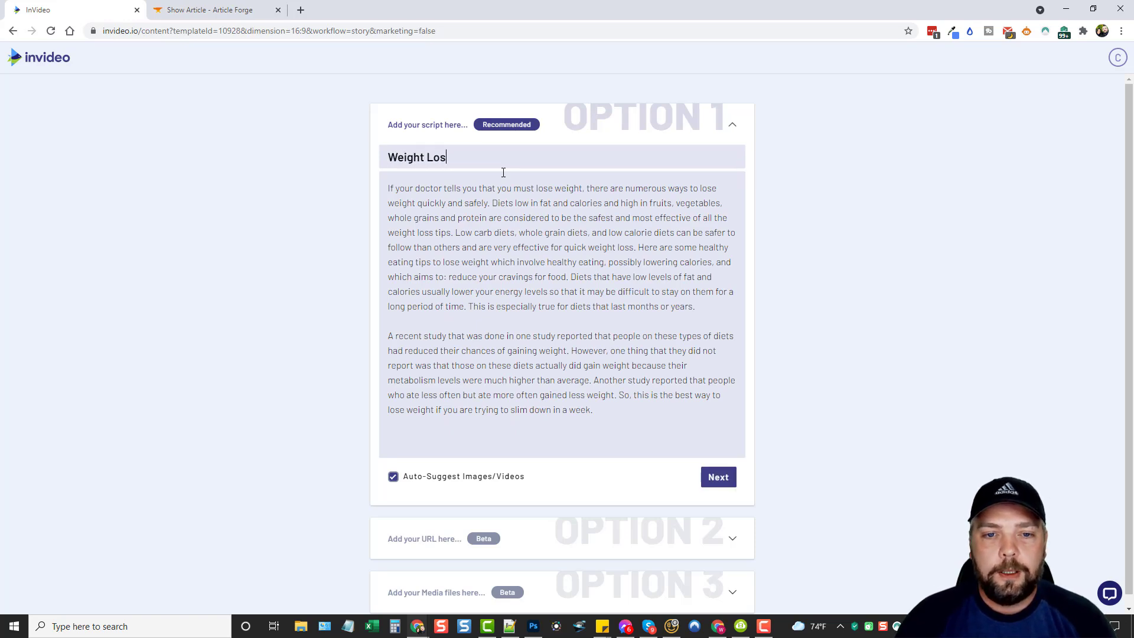
{"action": "type", "text": "s Tips"}
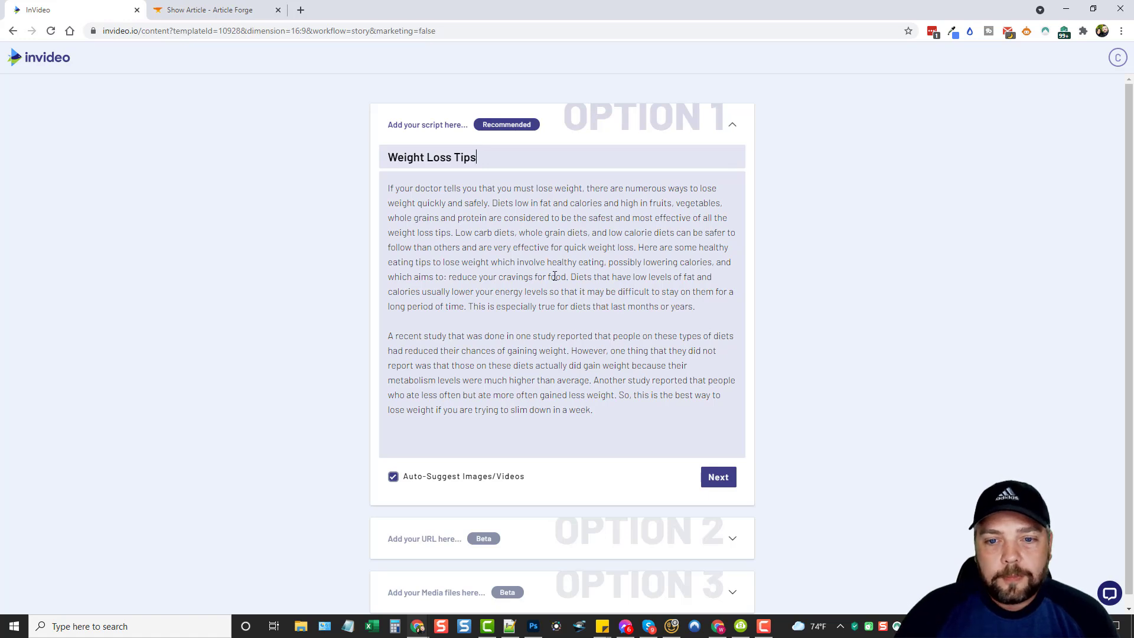
- Submit the script, let InVideo rearrange the overlong text into shorter scenes, and generate the storyboard with auto-suggested media
{"action": "left_click_drag", "start_coordinate": [384, 188], "coordinate": [703, 304]}
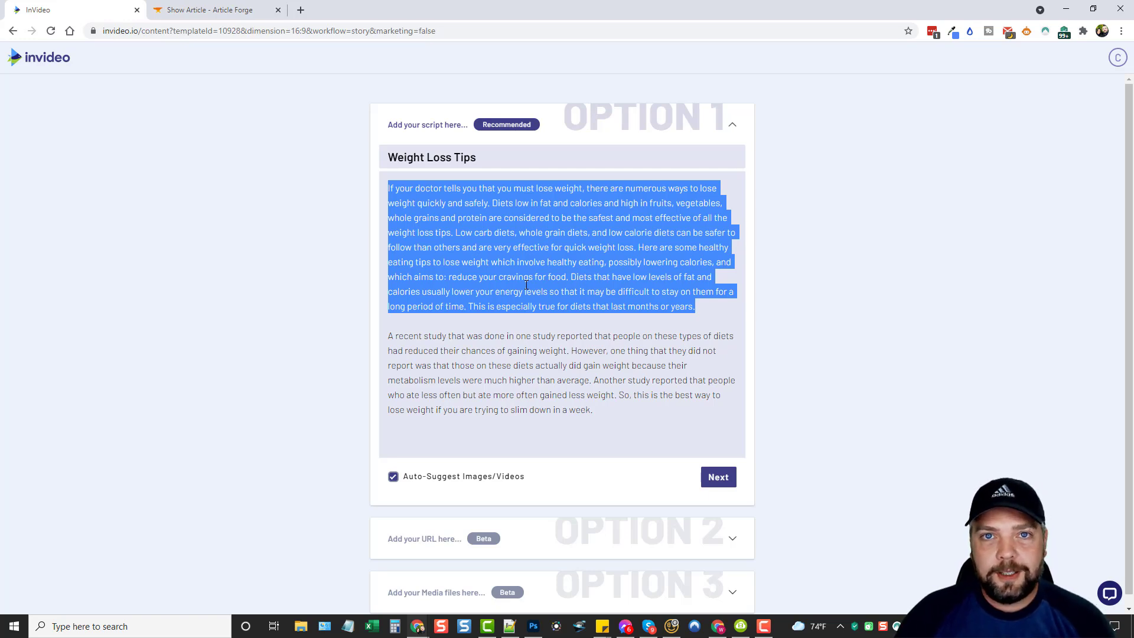
{"action": "left_click", "coordinate": [563, 281]}
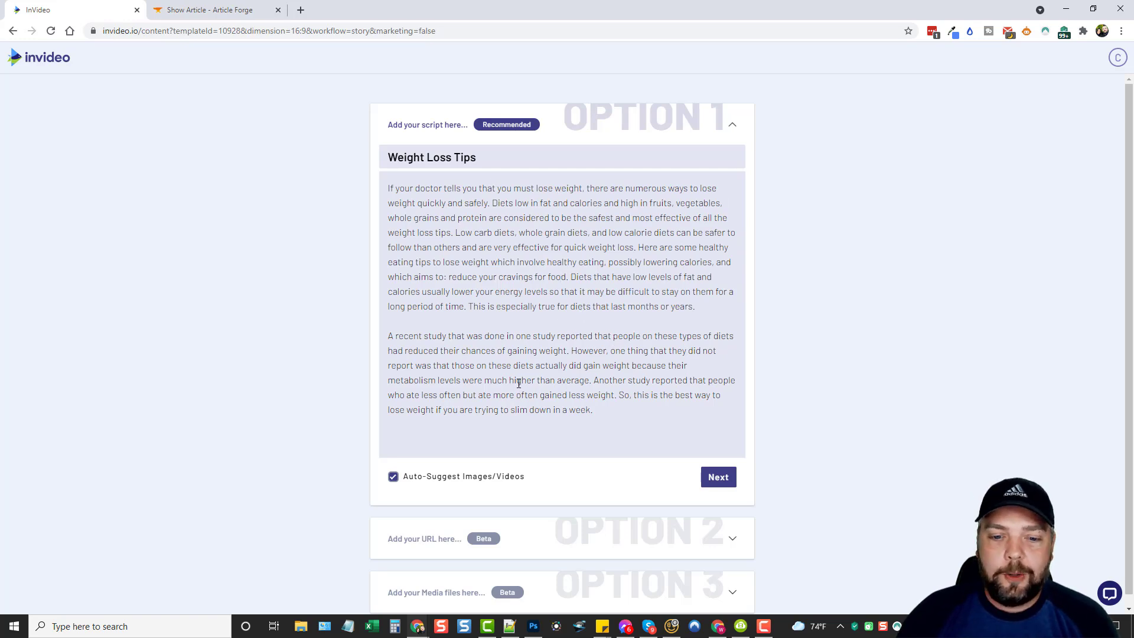
{"action": "left_click", "coordinate": [719, 478]}
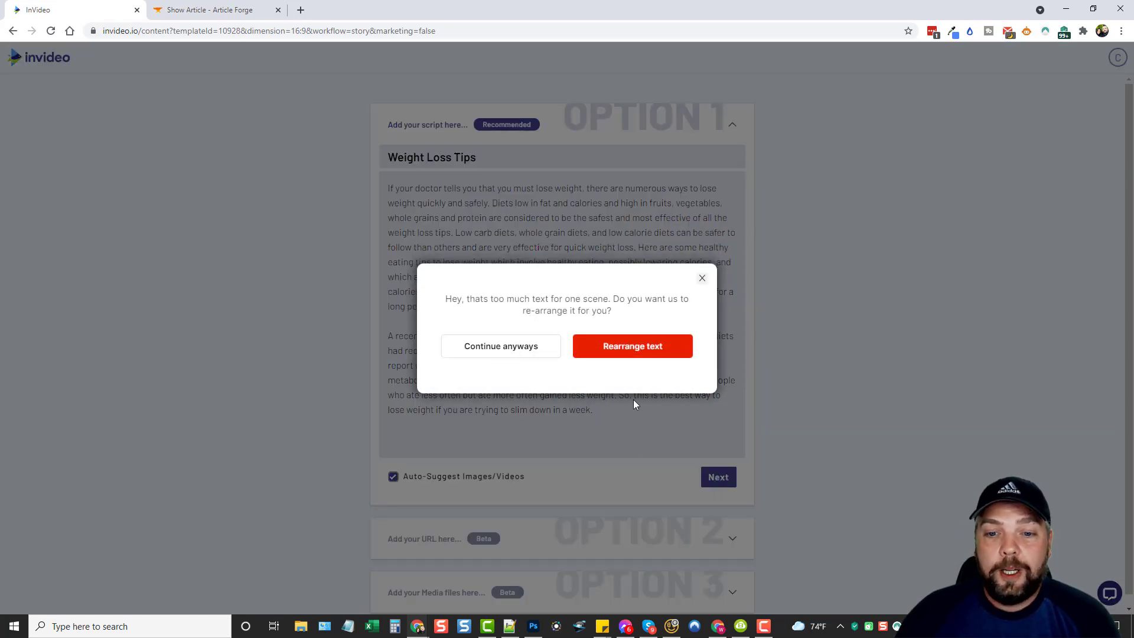
{"action": "left_click", "coordinate": [633, 353]}
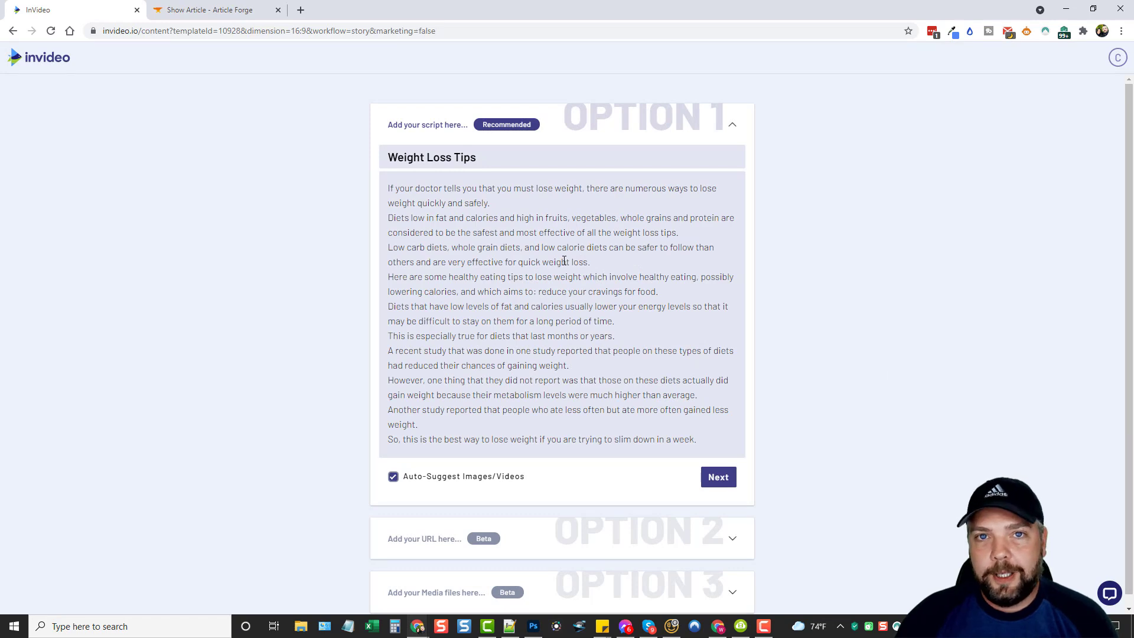
{"action": "scroll", "coordinate": [591, 298], "scroll_direction": "down", "scroll_amount": 1}
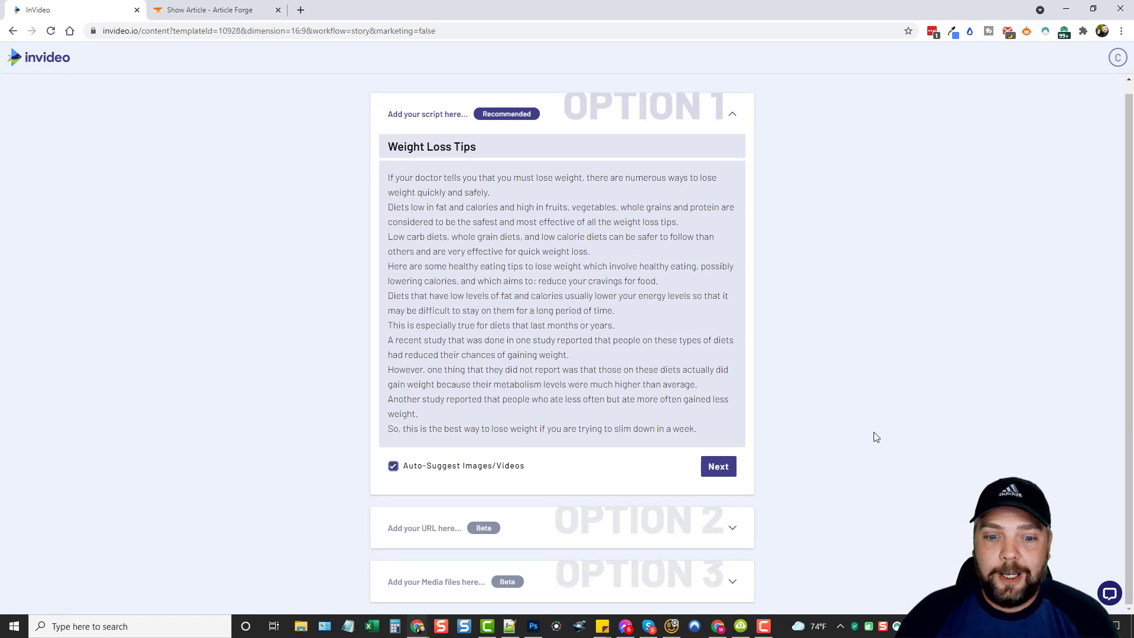
{"action": "left_click", "coordinate": [718, 469]}
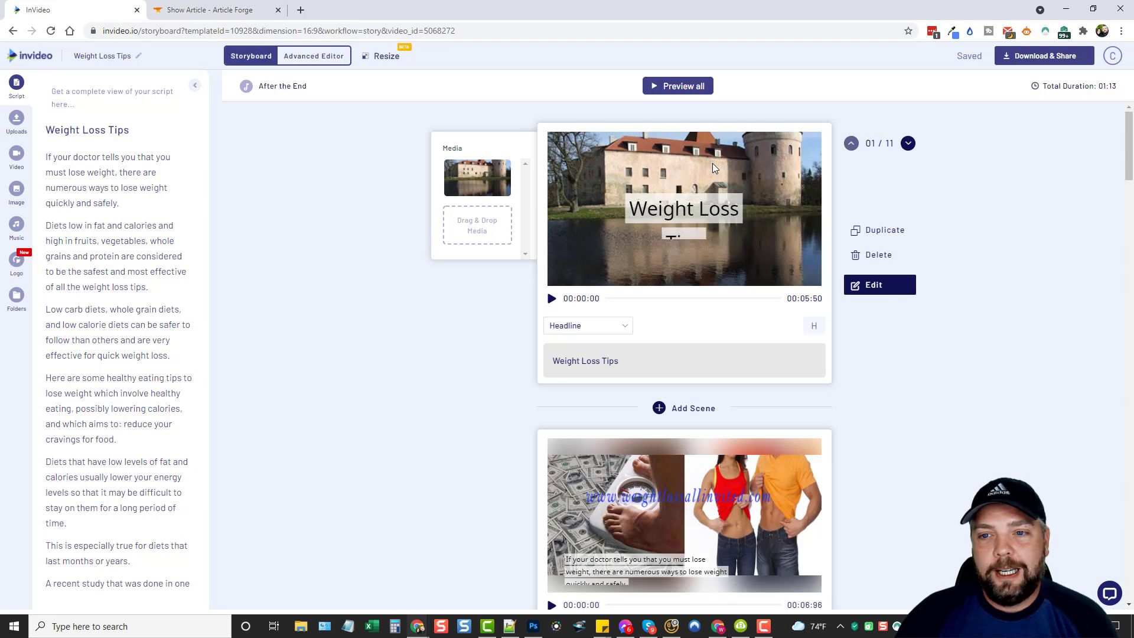
- Review the storyboard scenes, search the stock videos for "weight loss" and replace the headline scene's castle image with the untrimmed loose-jeans clip
{"action": "scroll", "coordinate": [666, 292], "scroll_direction": "down", "scroll_amount": 8}
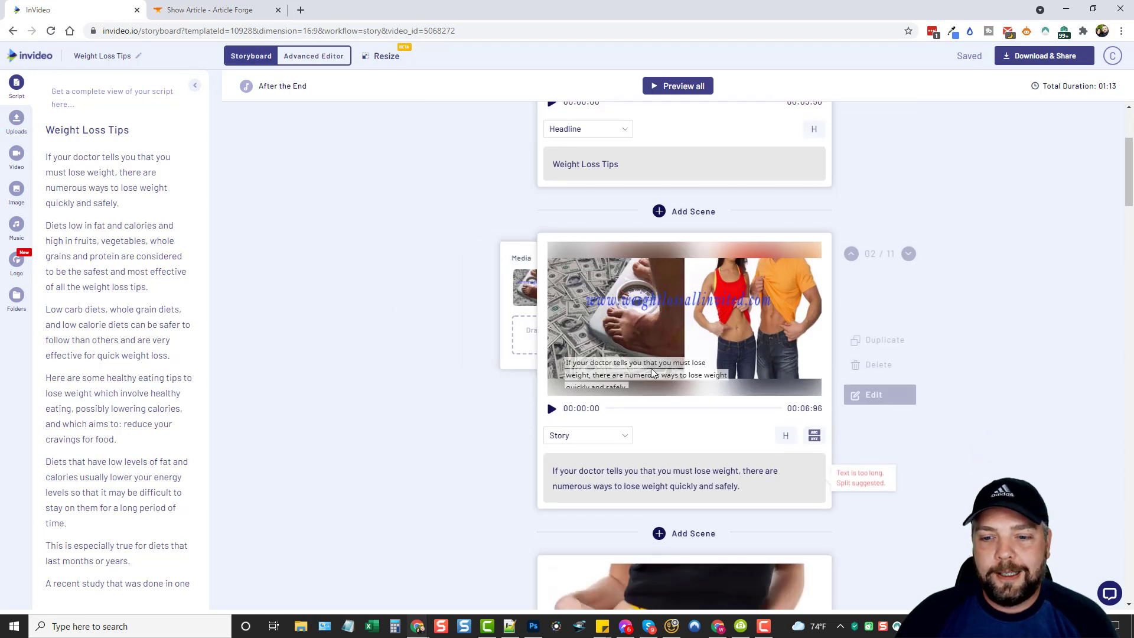
{"action": "scroll", "coordinate": [721, 365], "scroll_direction": "down", "scroll_amount": 12}
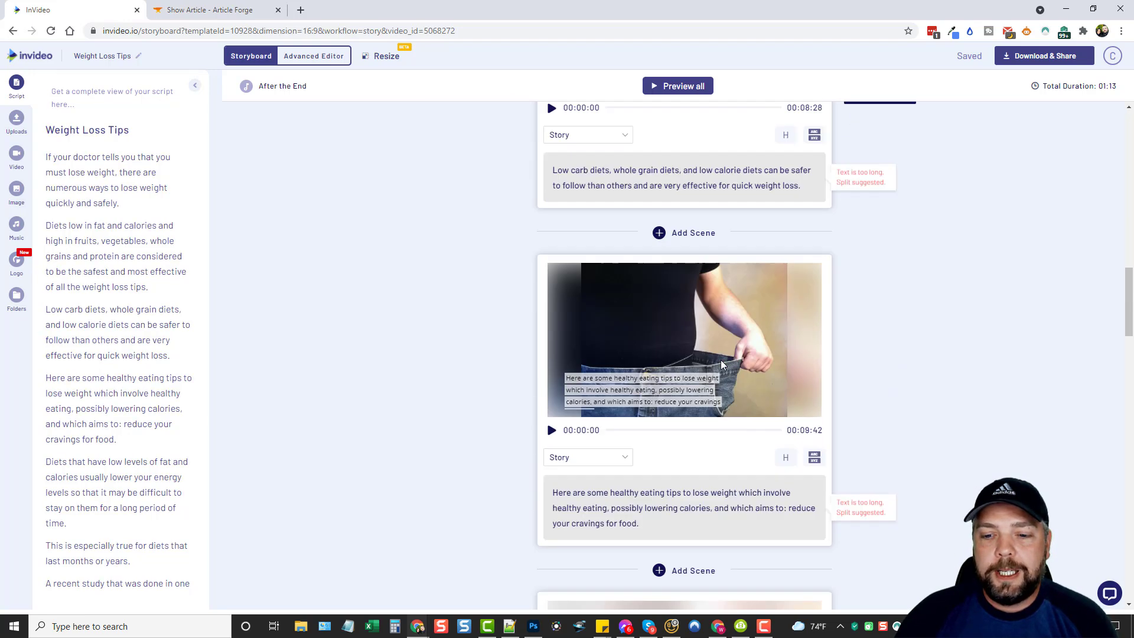
{"action": "scroll", "coordinate": [710, 328], "scroll_direction": "down", "scroll_amount": 15}
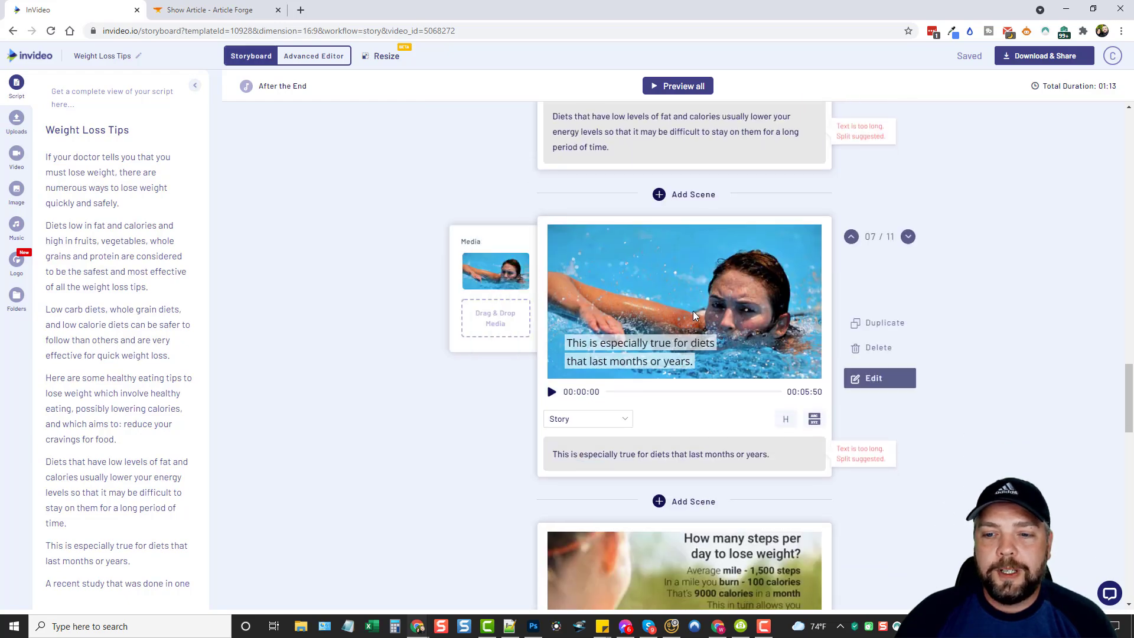
{"action": "scroll", "coordinate": [715, 424], "scroll_direction": "up", "scroll_amount": 20}
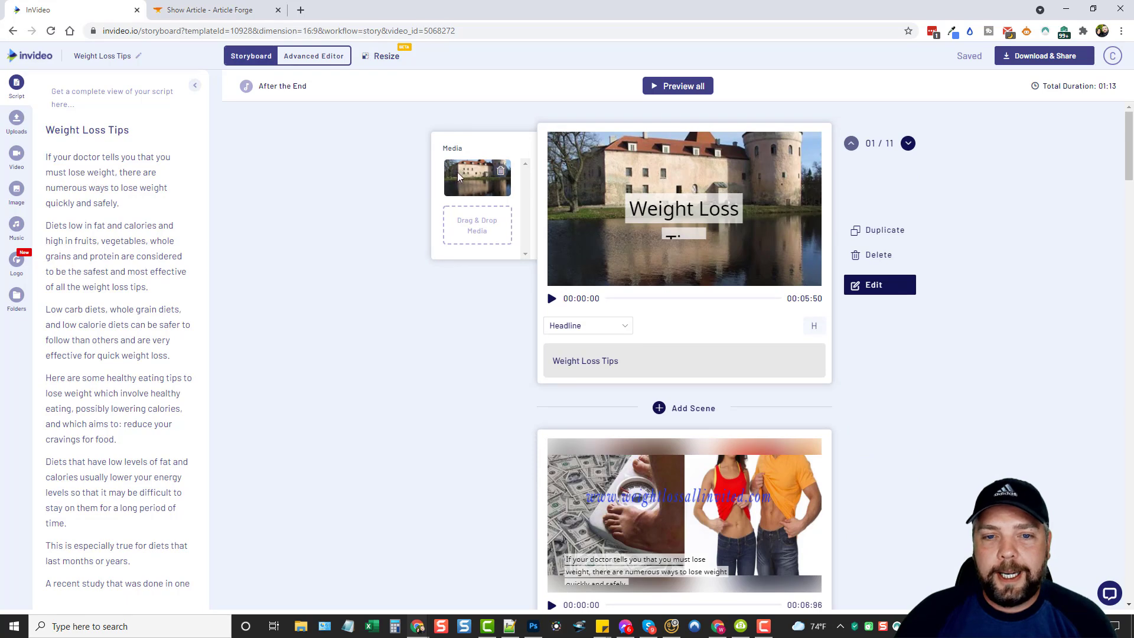
{"action": "left_click", "coordinate": [16, 154]}
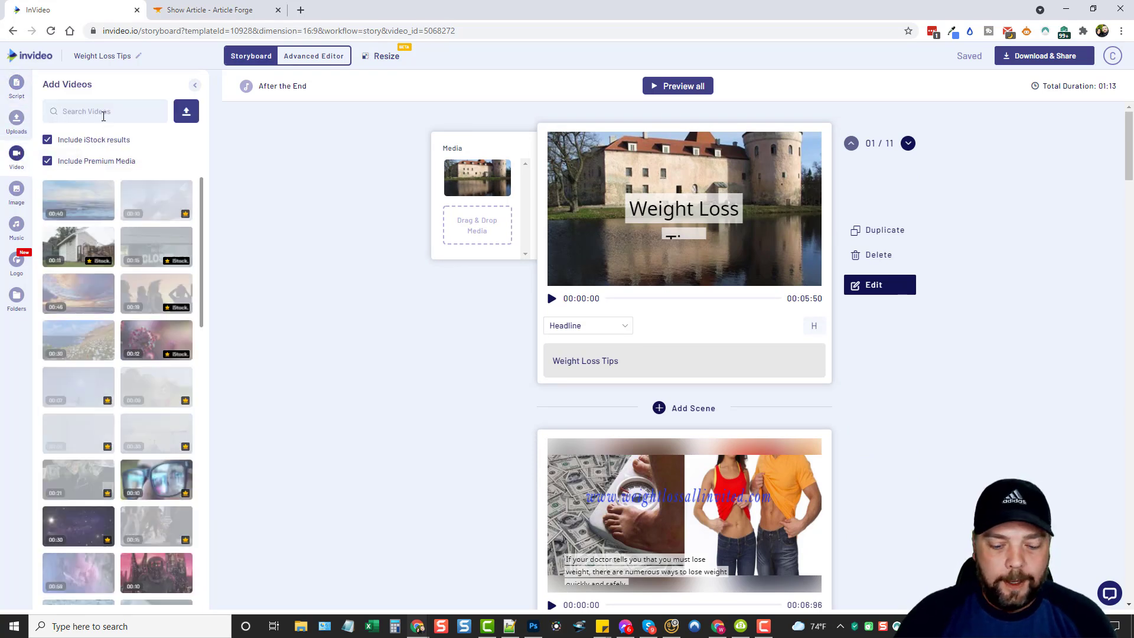
{"action": "type", "text": "weight"}
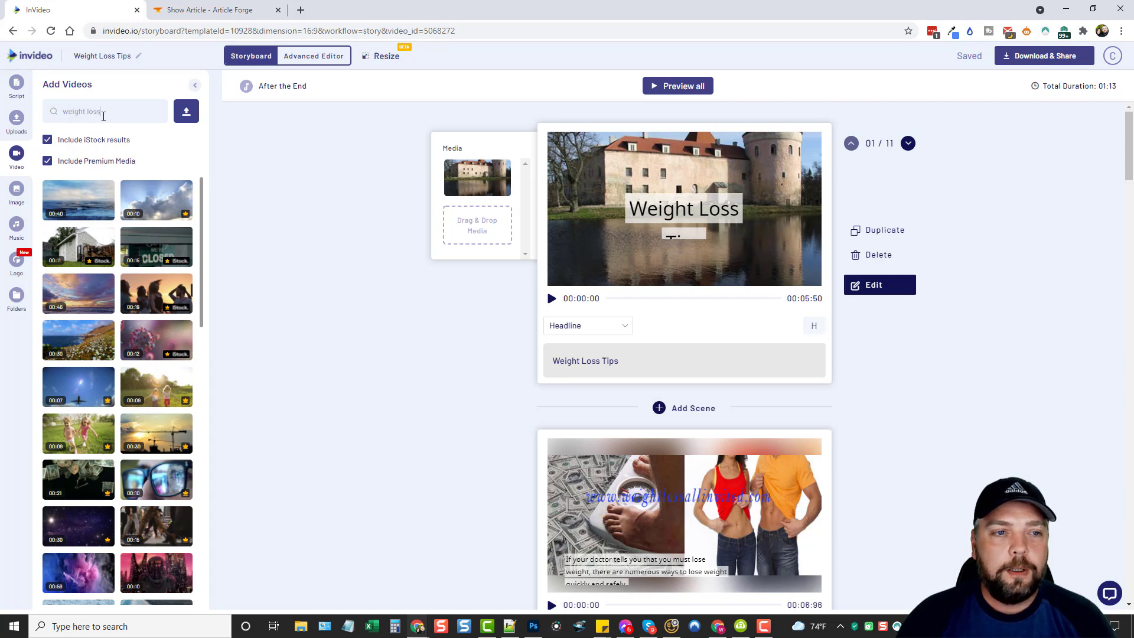
{"action": "type", "text": " loss"}
{"action": "key", "text": "Return"}
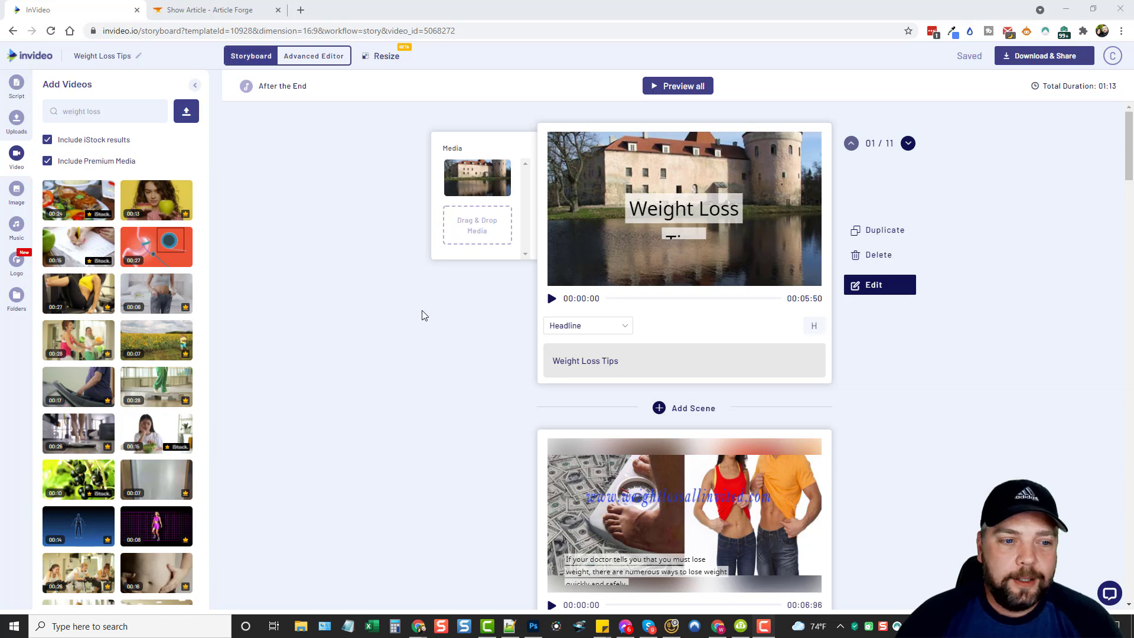
{"action": "left_click_drag", "start_coordinate": [183, 295], "coordinate": [495, 182]}
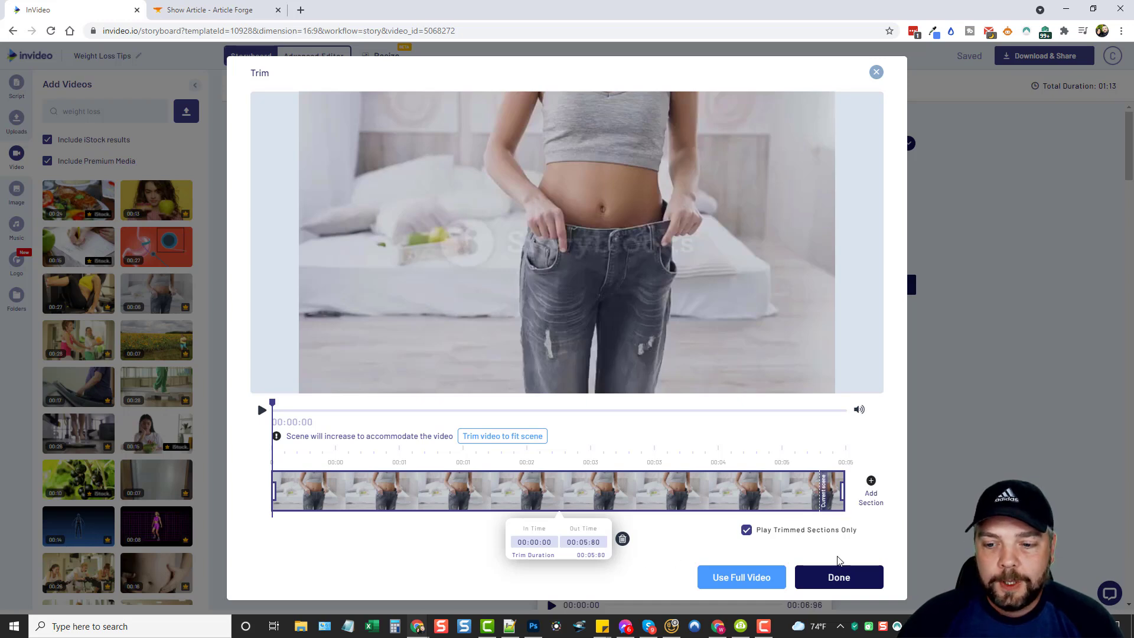
{"action": "left_click", "coordinate": [841, 580]}
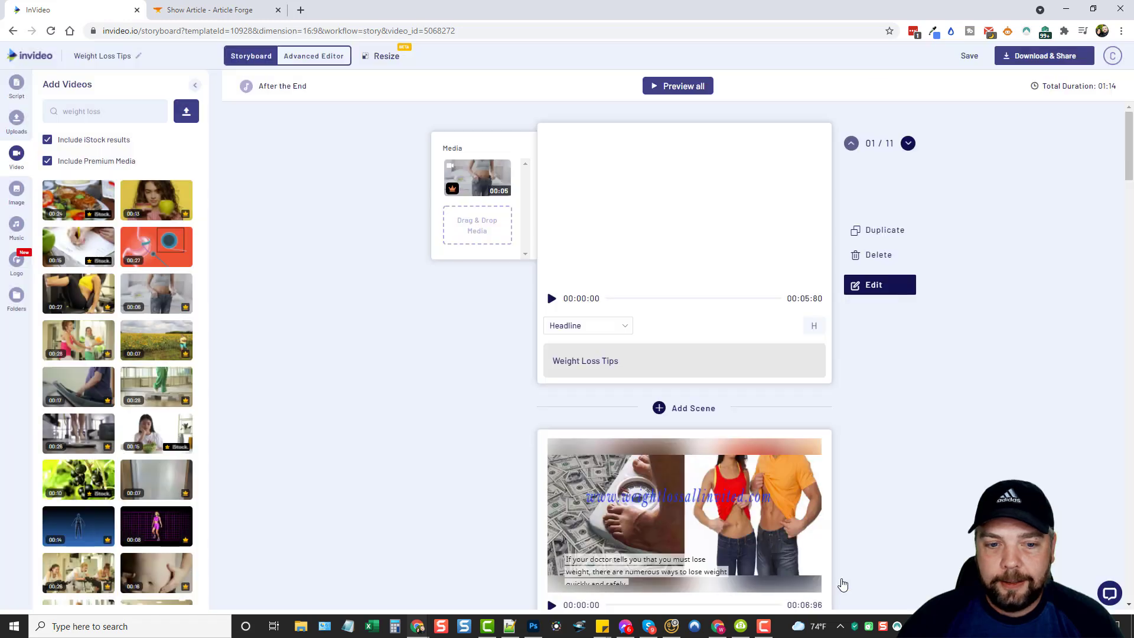
- Replace scene 2's image with the clip of feet stepping on a bathroom scale, trimmed to about 5.76 seconds
{"action": "scroll", "coordinate": [438, 370], "scroll_direction": "down", "scroll_amount": 3}
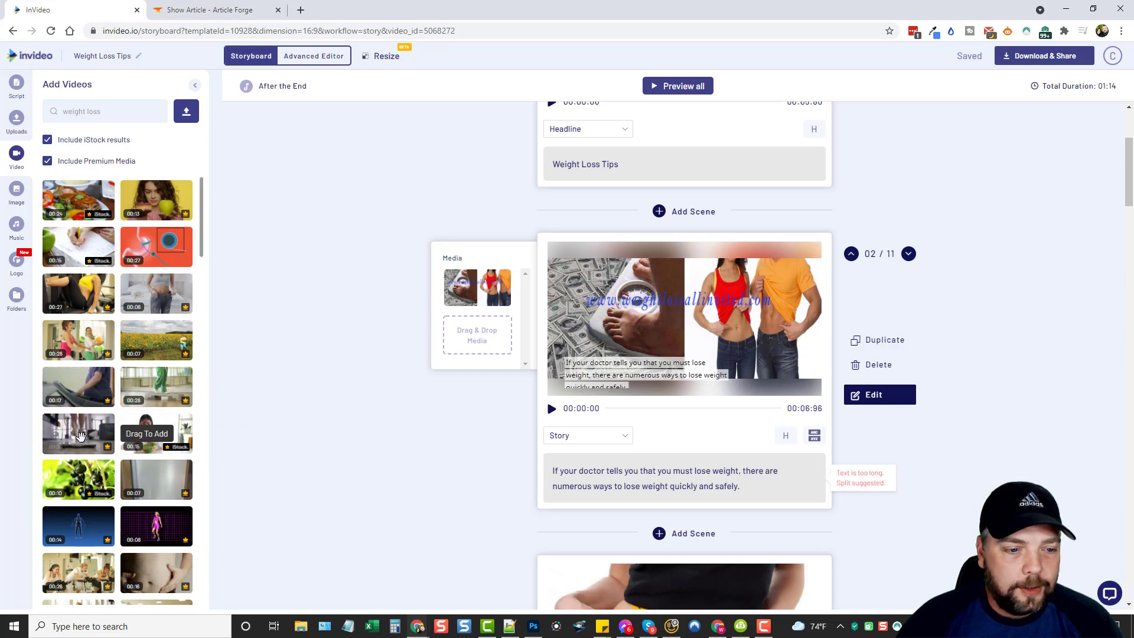
{"action": "left_click_drag", "start_coordinate": [85, 427], "coordinate": [477, 334]}
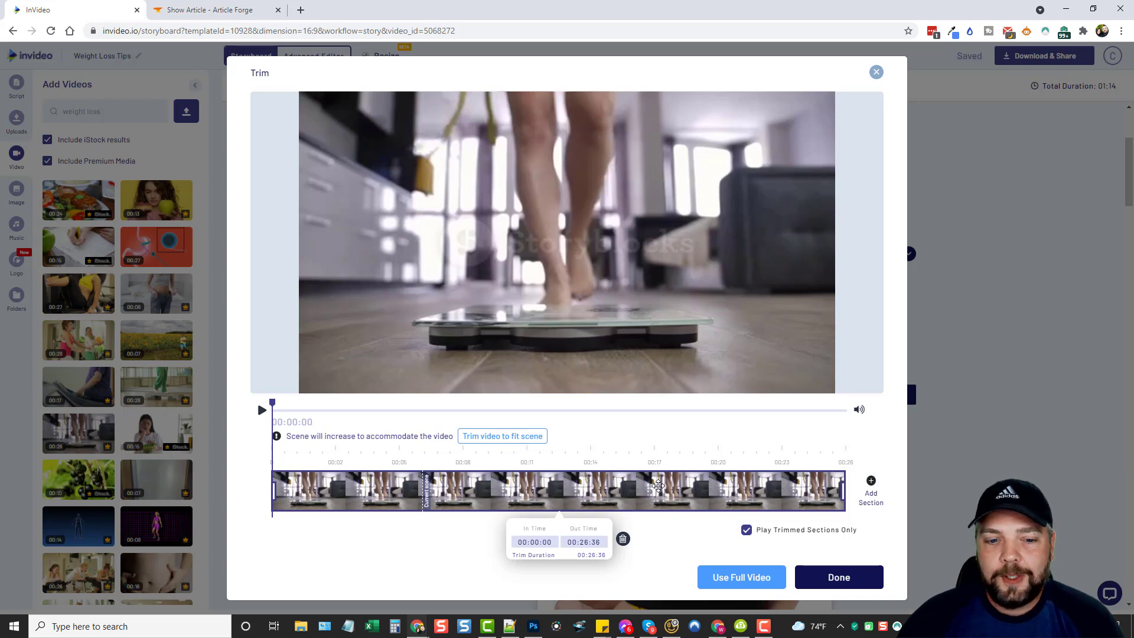
{"action": "left_click_drag", "start_coordinate": [844, 492], "coordinate": [397, 478]}
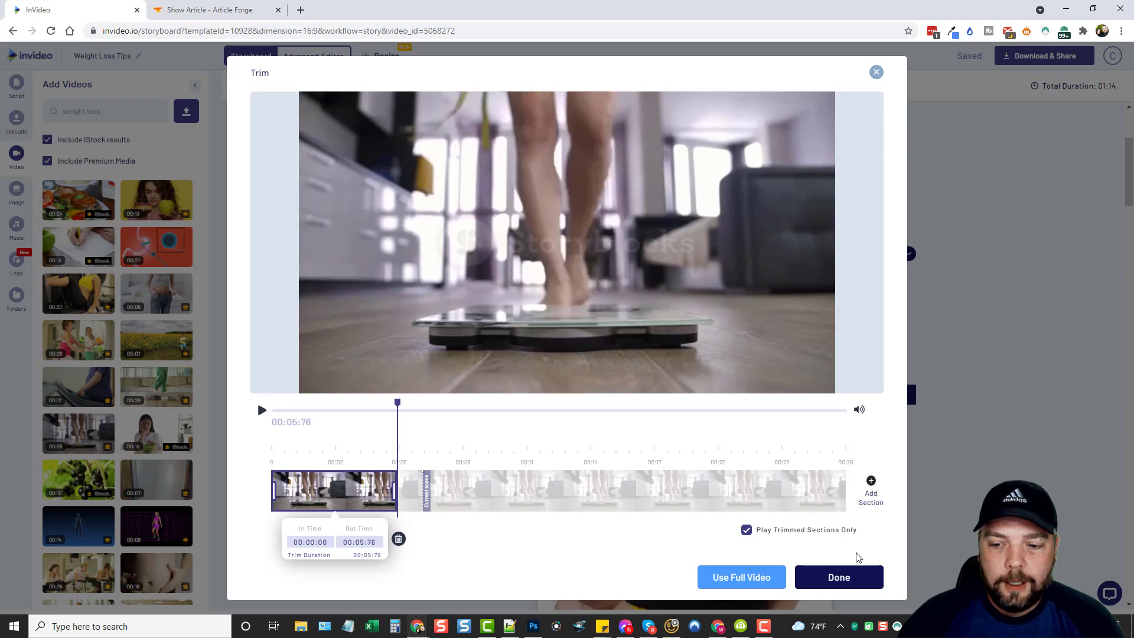
{"action": "left_click", "coordinate": [830, 578]}
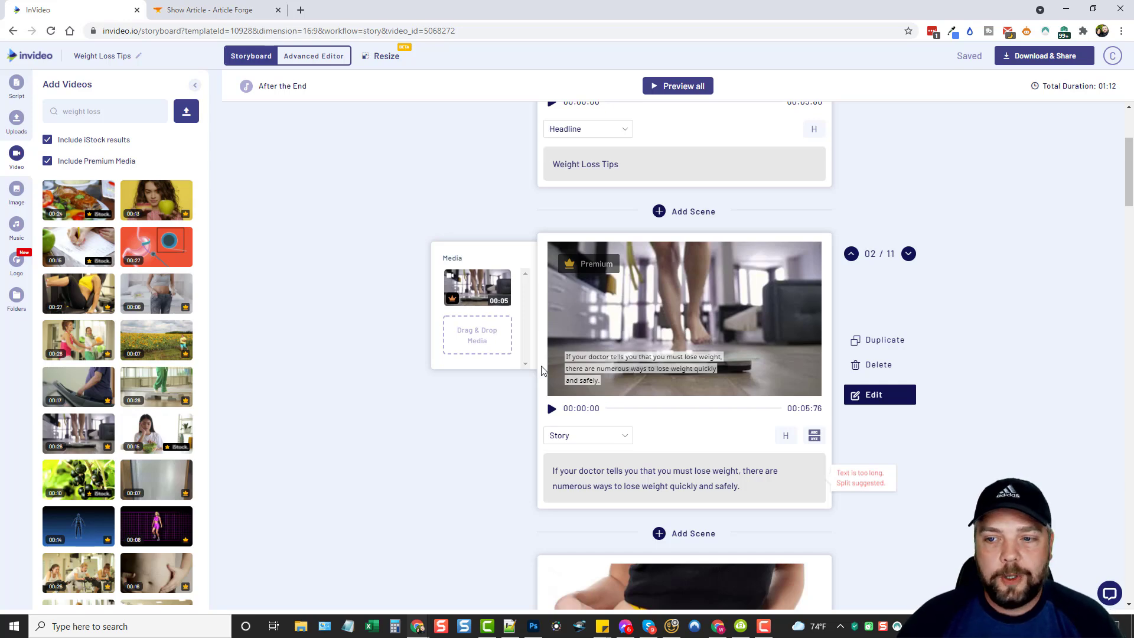
- Replace scene 4's football team image with the iStock clip of a woman measuring her waist at a mirror, trimmed to about 7.4 seconds
{"action": "scroll", "coordinate": [458, 435], "scroll_direction": "down", "scroll_amount": 5}
{"action": "scroll", "coordinate": [464, 432], "scroll_direction": "down", "scroll_amount": 4}
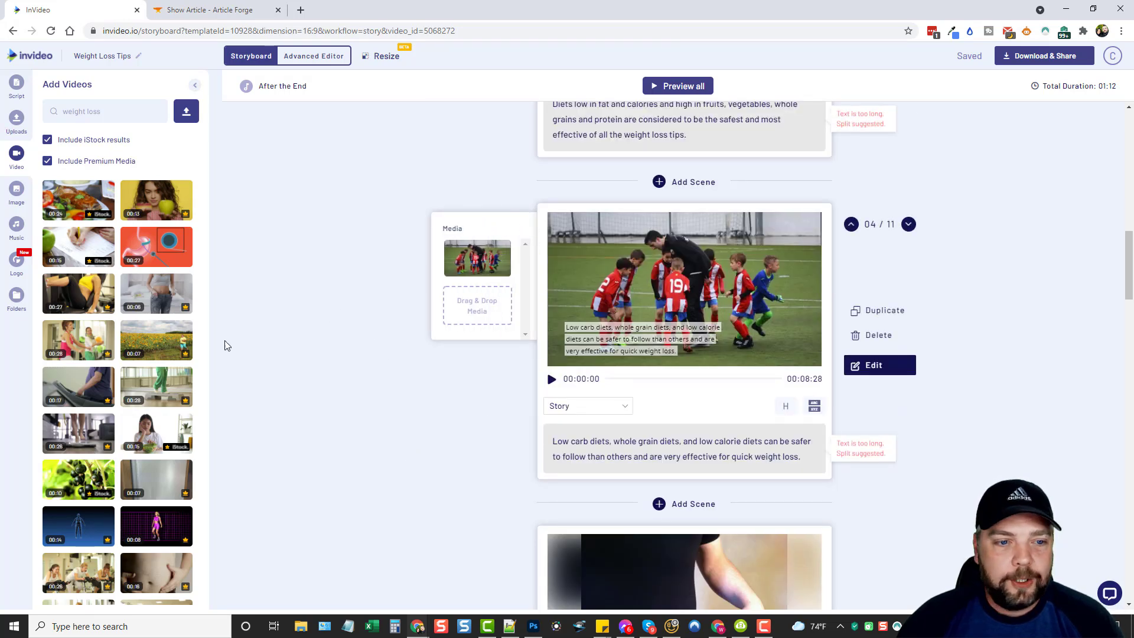
{"action": "scroll", "coordinate": [177, 413], "scroll_direction": "down", "scroll_amount": 5}
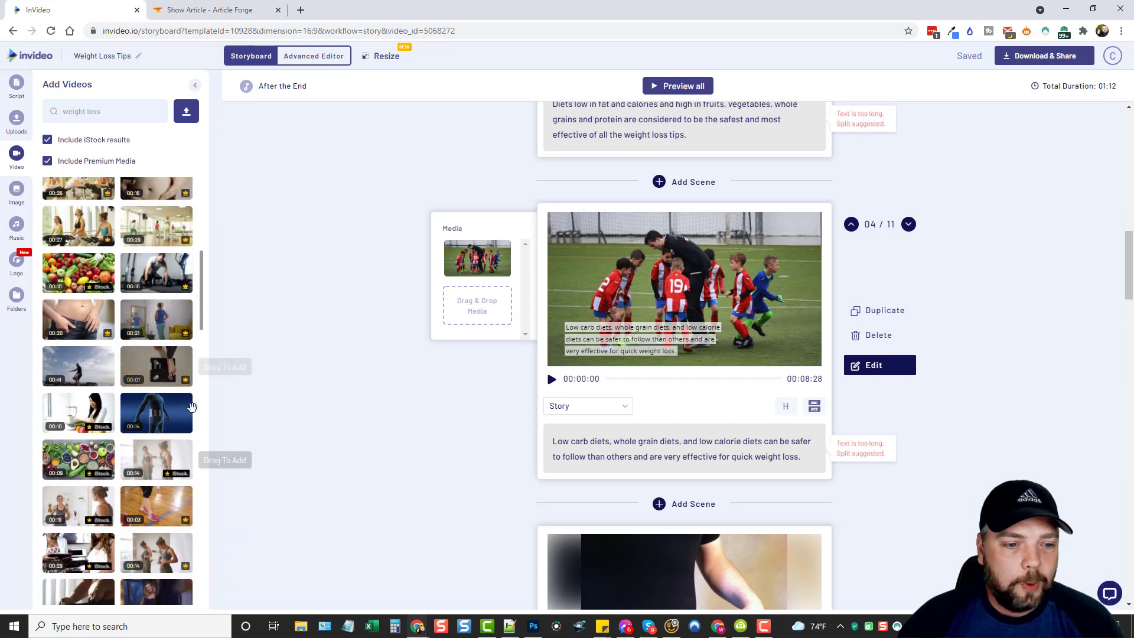
{"action": "scroll", "coordinate": [171, 426], "scroll_direction": "down", "scroll_amount": 3}
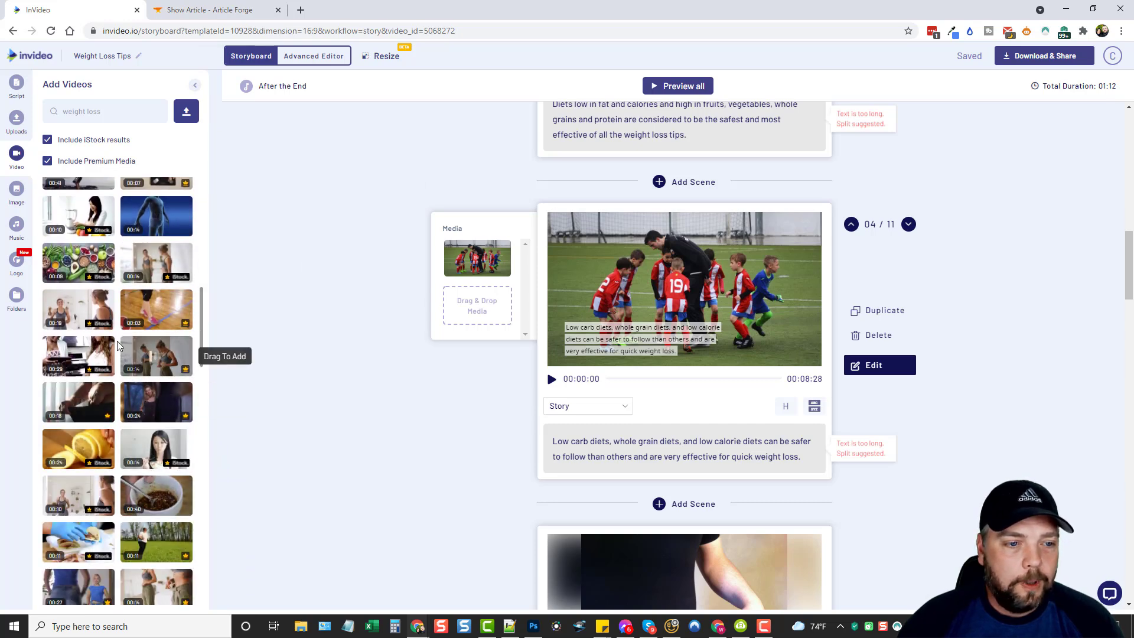
{"action": "left_click_drag", "start_coordinate": [241, 317], "coordinate": [478, 305]}
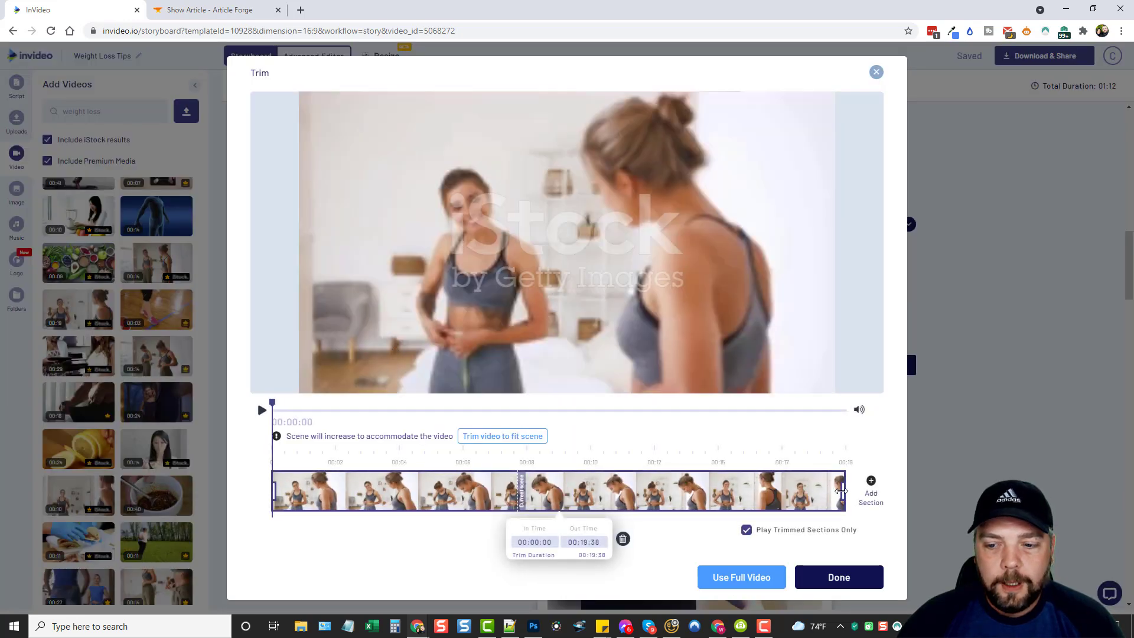
{"action": "left_click_drag", "start_coordinate": [843, 491], "coordinate": [495, 488]}
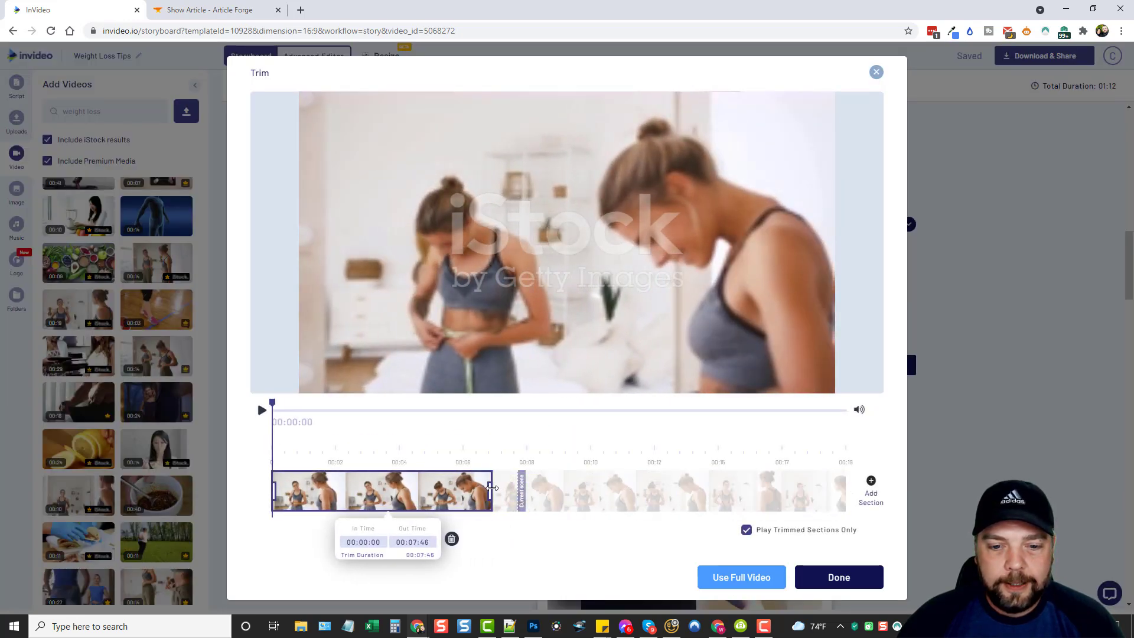
{"action": "left_click", "coordinate": [814, 577]}
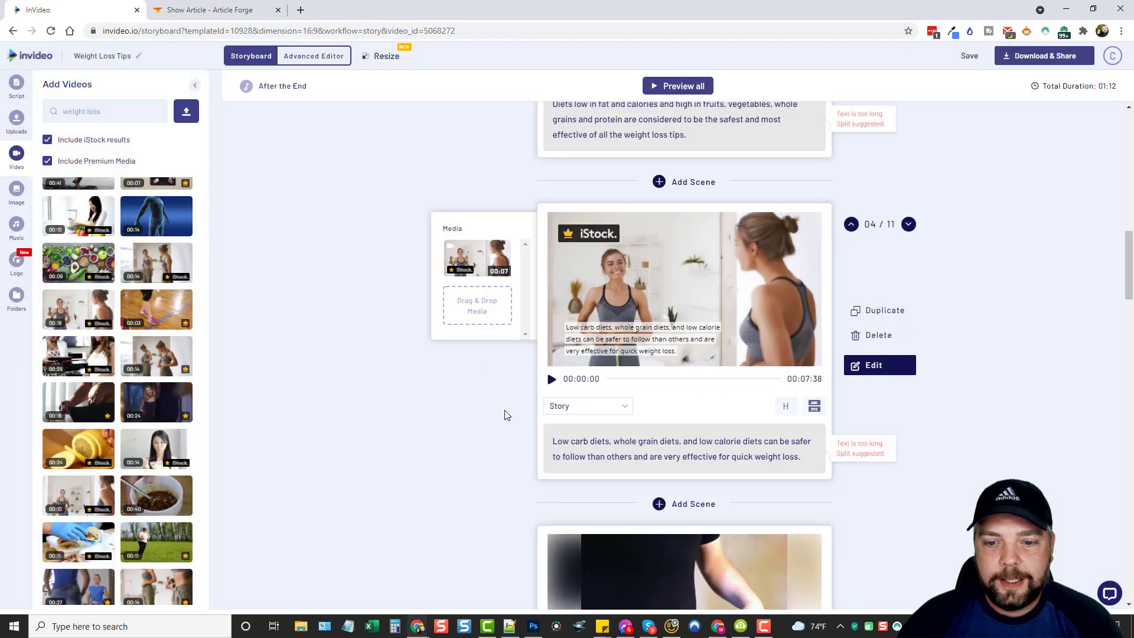
- Delete the five consecutive scenes after the healthy eating tips scene, from the low-energy diets text through the "Another study reported" text
{"action": "scroll", "coordinate": [735, 387], "scroll_direction": "up", "scroll_amount": 17}
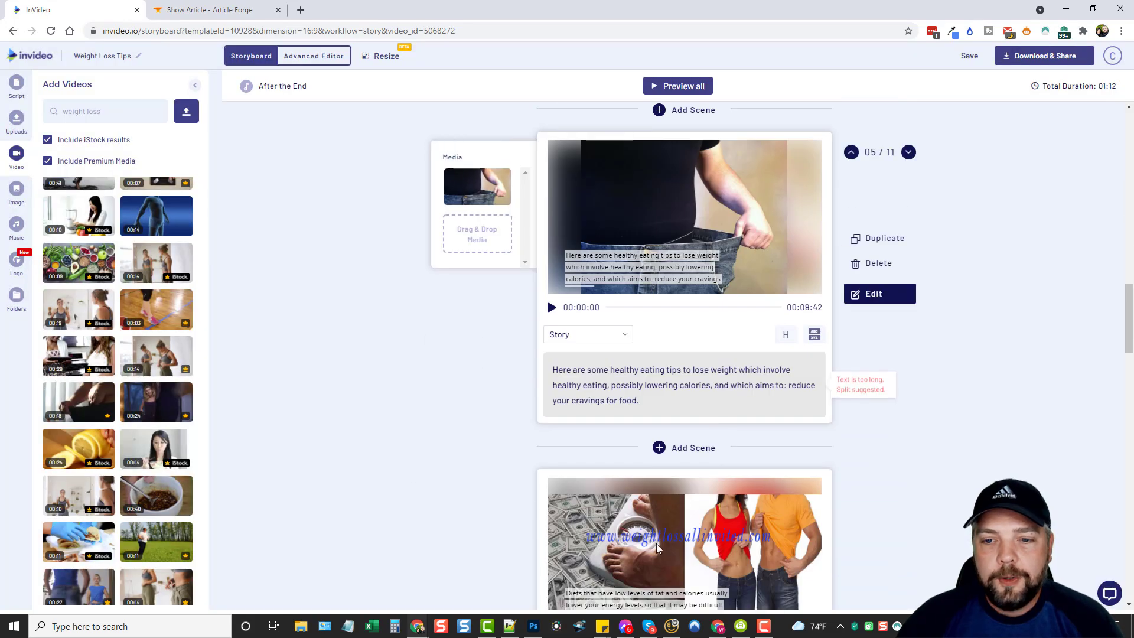
{"action": "scroll", "coordinate": [697, 397], "scroll_direction": "down", "scroll_amount": 20}
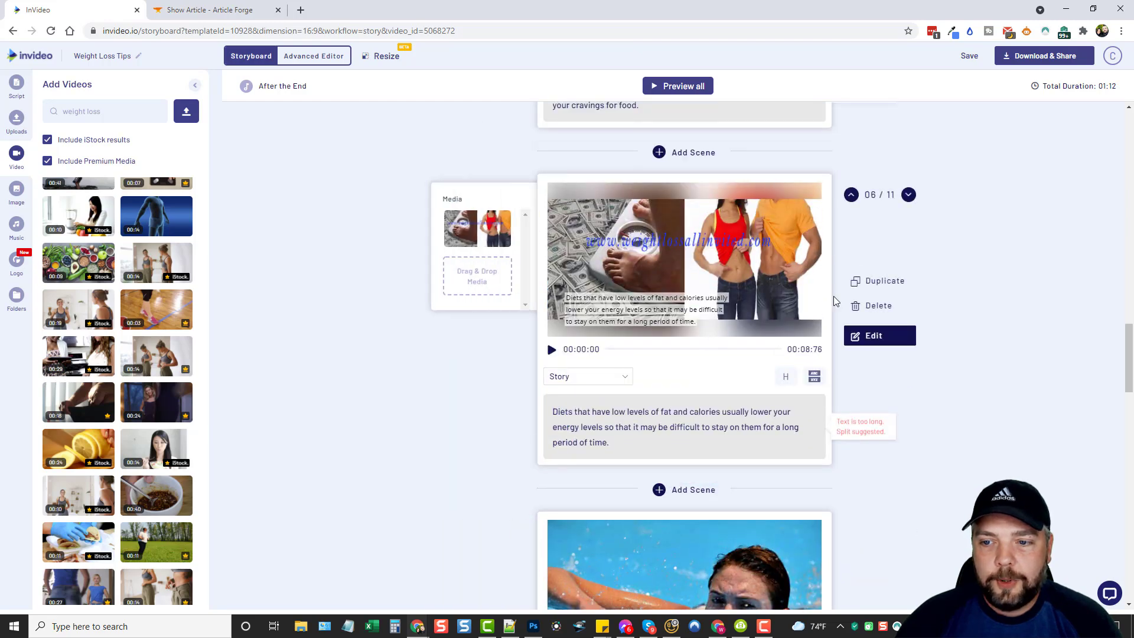
{"action": "left_click", "coordinate": [878, 305]}
{"action": "left_click", "coordinate": [671, 352]}
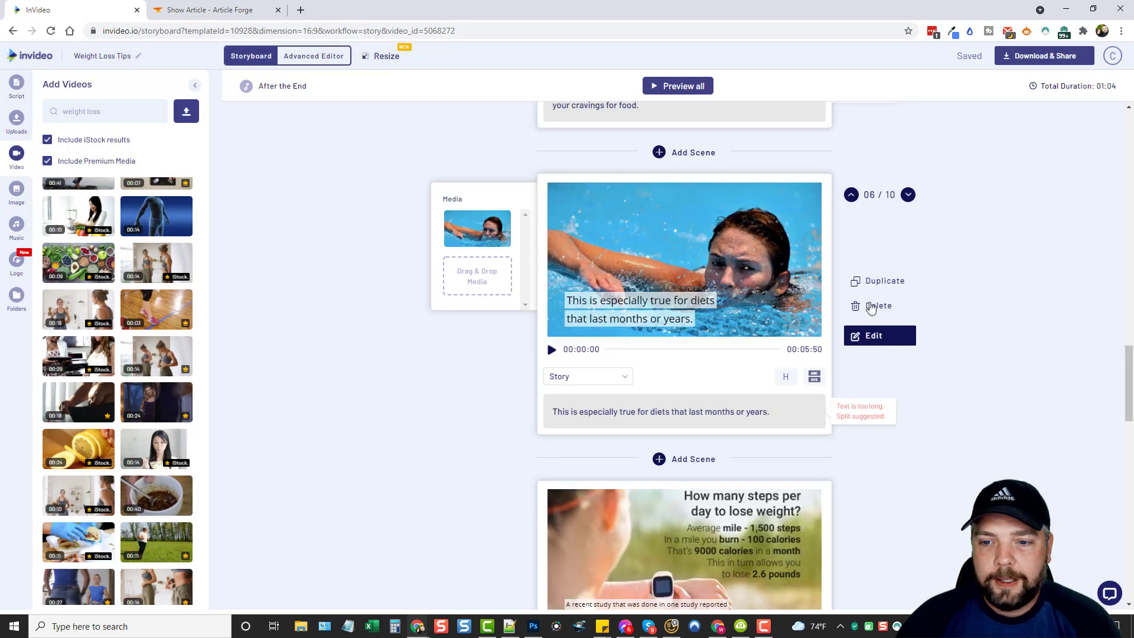
{"action": "left_click", "coordinate": [878, 305]}
{"action": "left_click", "coordinate": [665, 352]}
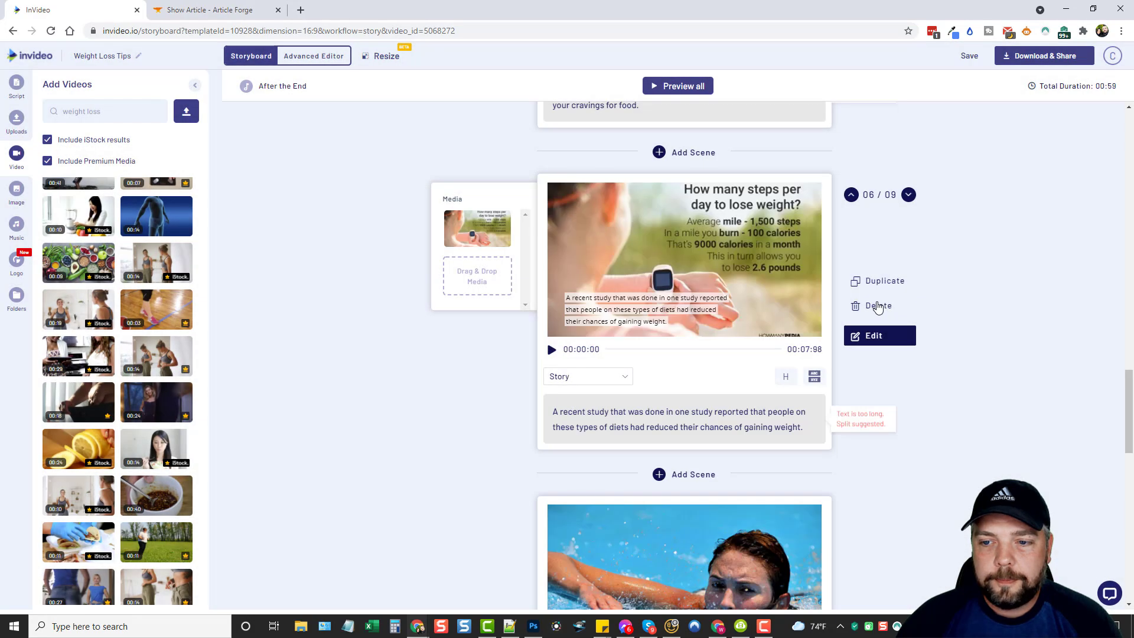
{"action": "left_click", "coordinate": [878, 305]}
{"action": "left_click", "coordinate": [694, 353]}
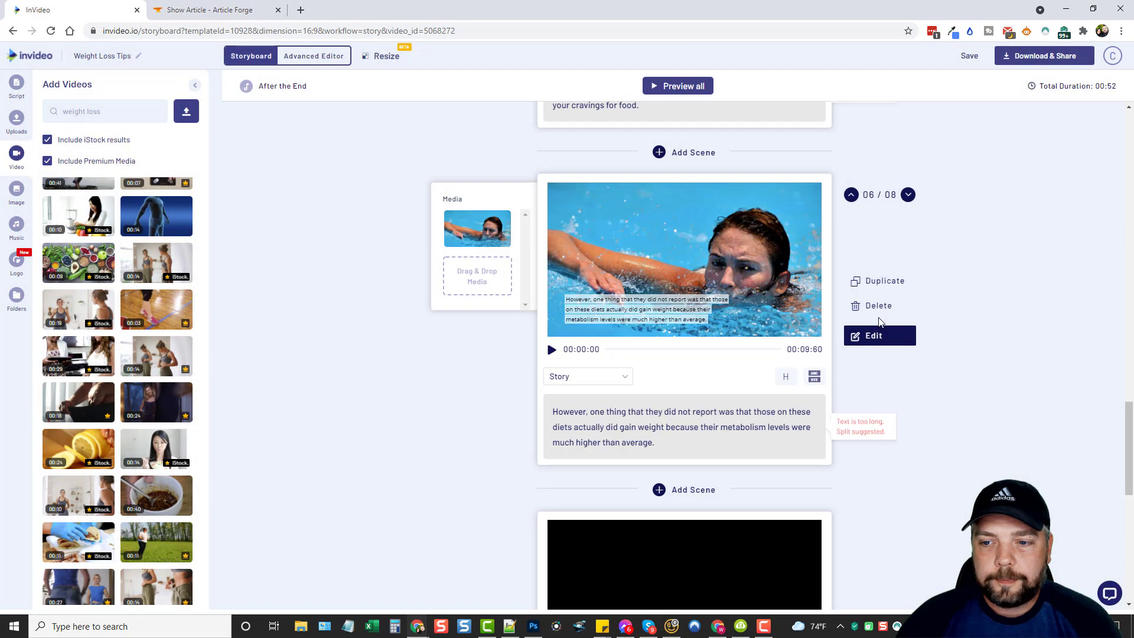
{"action": "left_click", "coordinate": [878, 306]}
{"action": "left_click", "coordinate": [644, 352]}
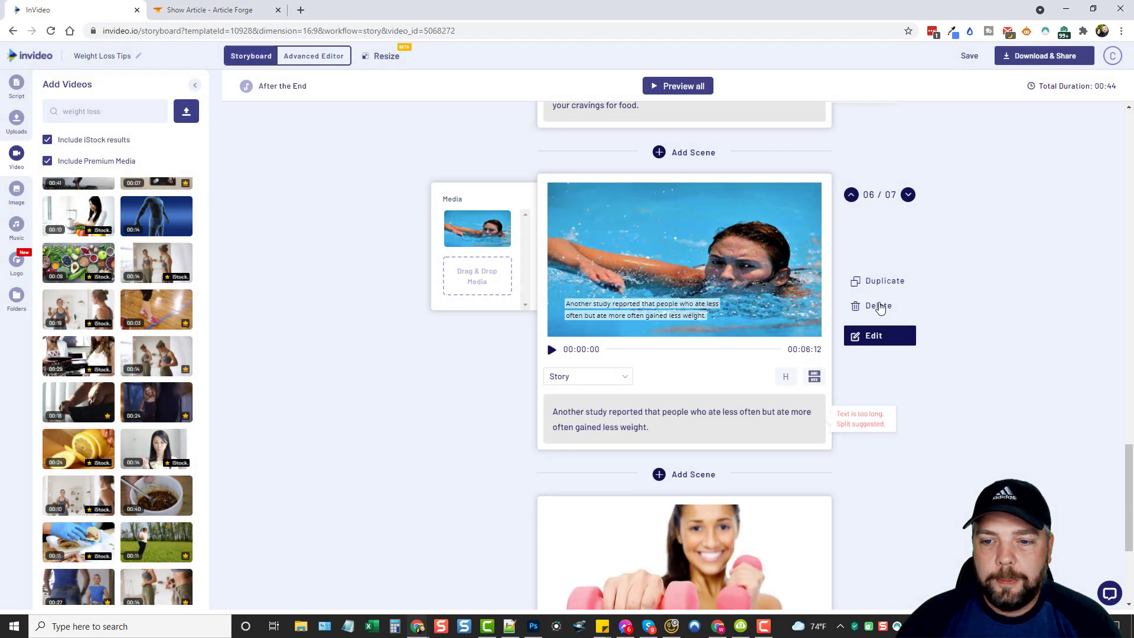
{"action": "left_click", "coordinate": [878, 305]}
{"action": "left_click", "coordinate": [679, 351]}
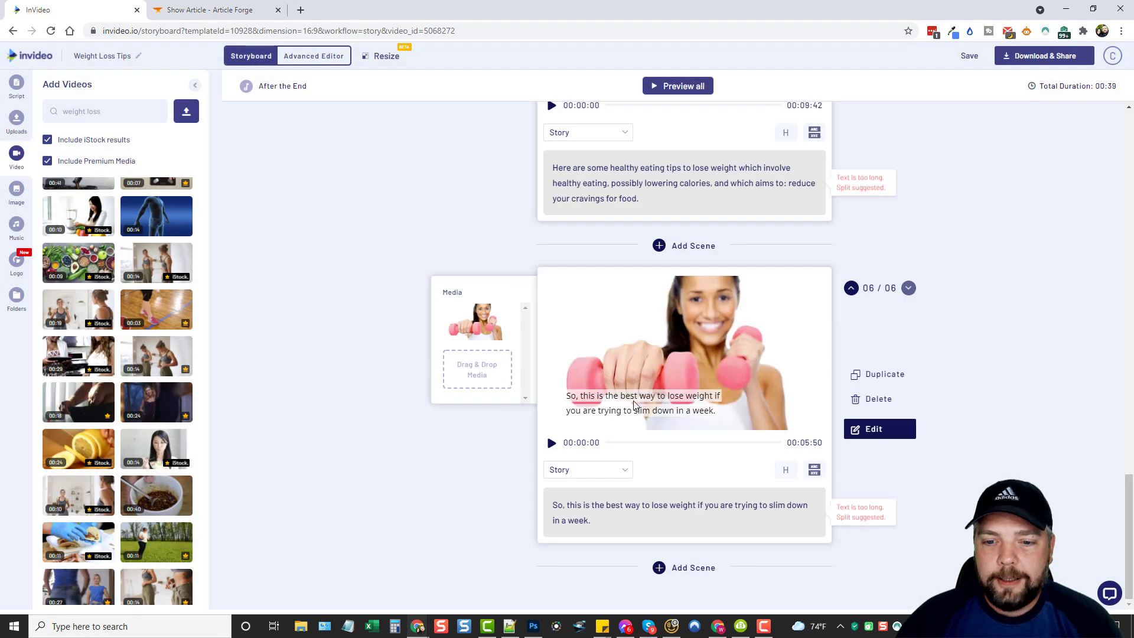
- Review the remaining storyboard scenes, checking each one's media and text from the closing scene back to the headline
{"action": "scroll", "coordinate": [721, 396], "scroll_direction": "up", "scroll_amount": 5}
{"action": "scroll", "coordinate": [721, 396], "scroll_direction": "up", "scroll_amount": 10}
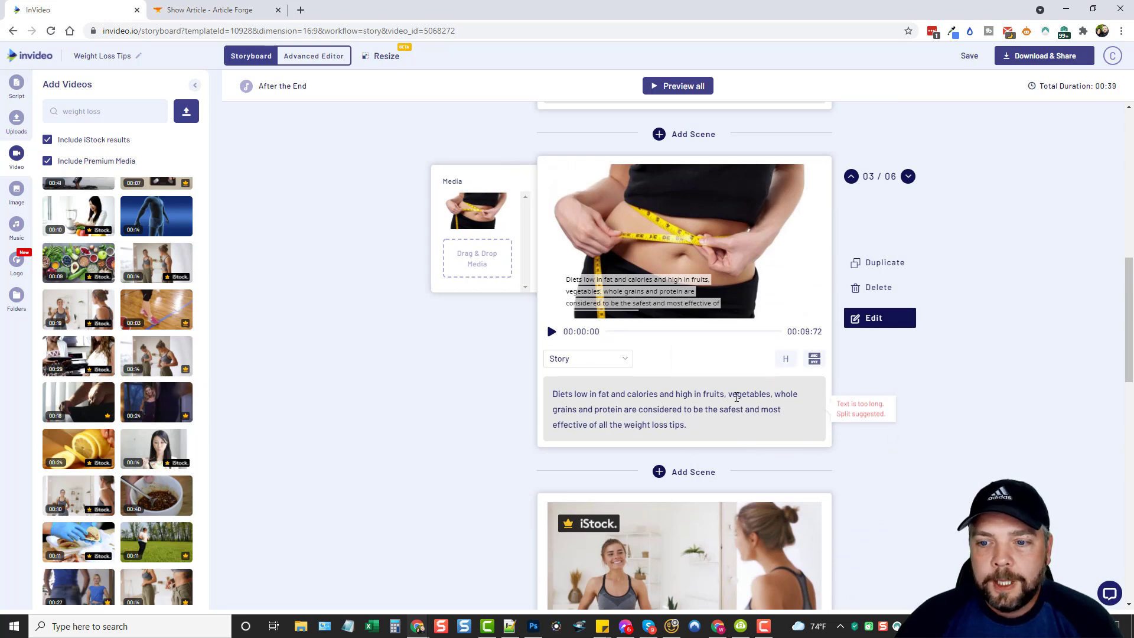
{"action": "scroll", "coordinate": [738, 396], "scroll_direction": "up", "scroll_amount": 3}
{"action": "scroll", "coordinate": [764, 240], "scroll_direction": "up", "scroll_amount": 1}
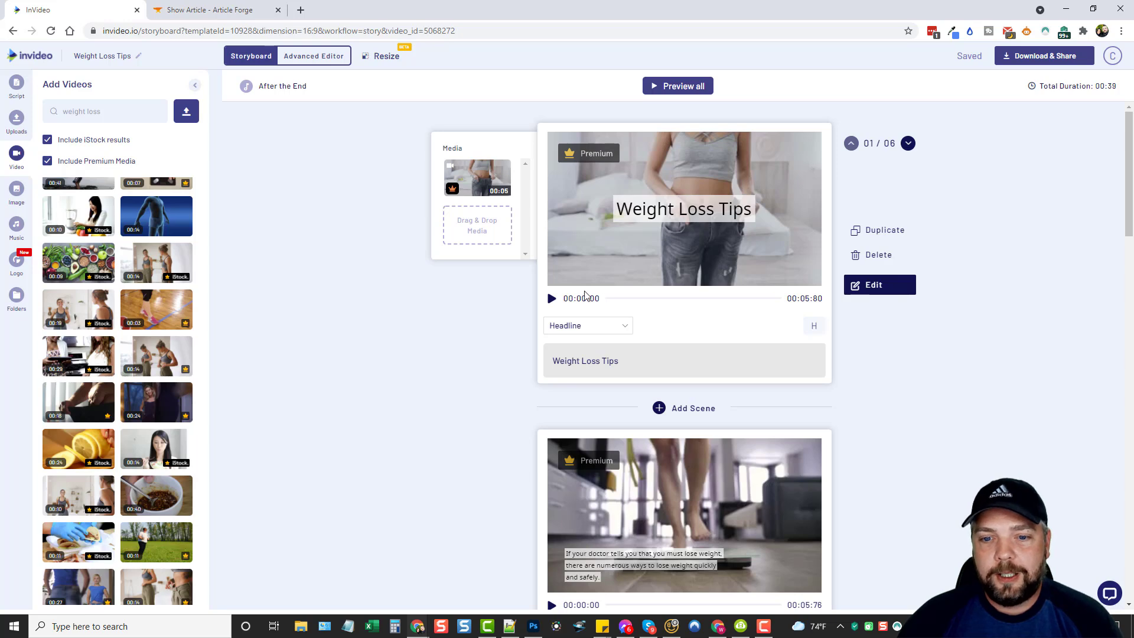
{"action": "scroll", "coordinate": [665, 295], "scroll_direction": "down", "scroll_amount": 3}
{"action": "scroll", "coordinate": [614, 236], "scroll_direction": "up", "scroll_amount": 3}
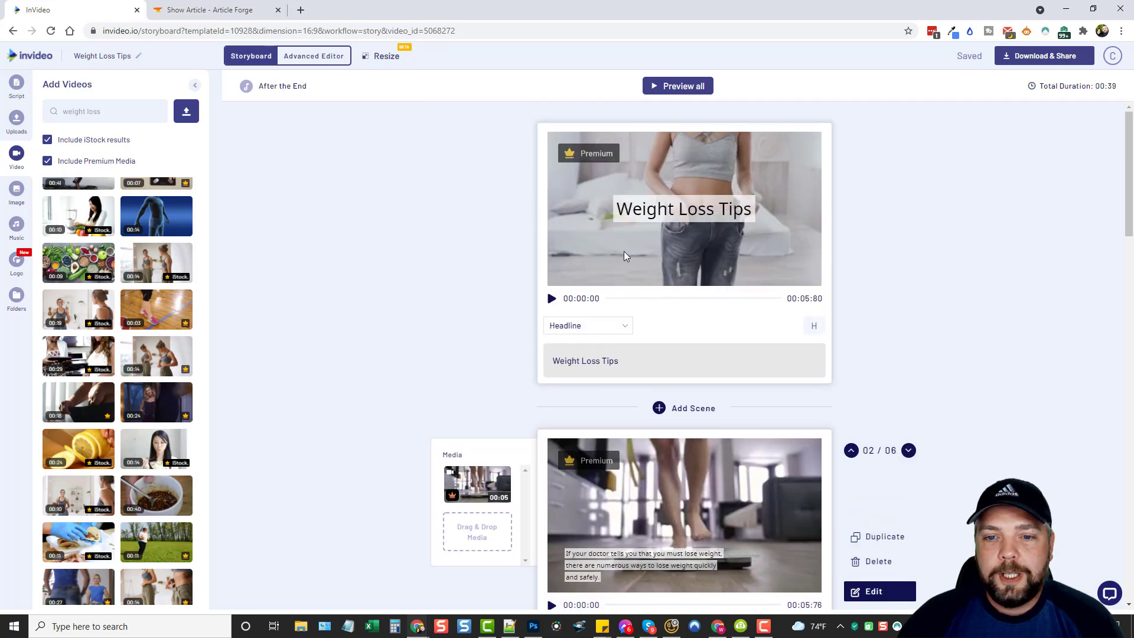
{"action": "scroll", "coordinate": [691, 317], "scroll_direction": "down", "scroll_amount": 6}
{"action": "scroll", "coordinate": [712, 316], "scroll_direction": "down", "scroll_amount": 10}
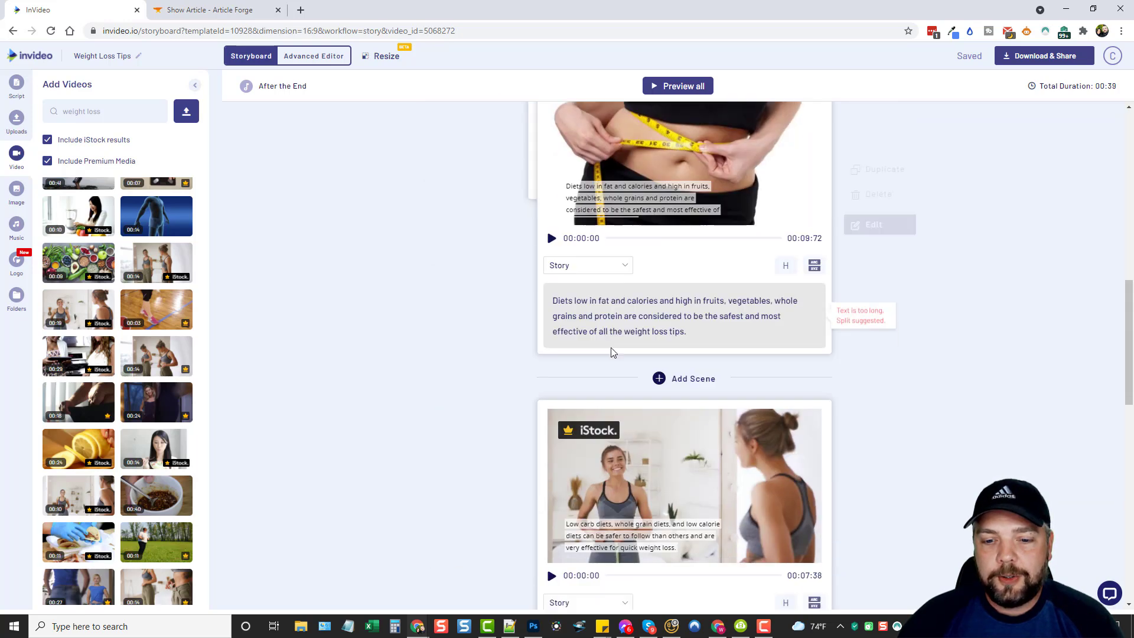
{"action": "scroll", "coordinate": [610, 311], "scroll_direction": "up", "scroll_amount": 10}
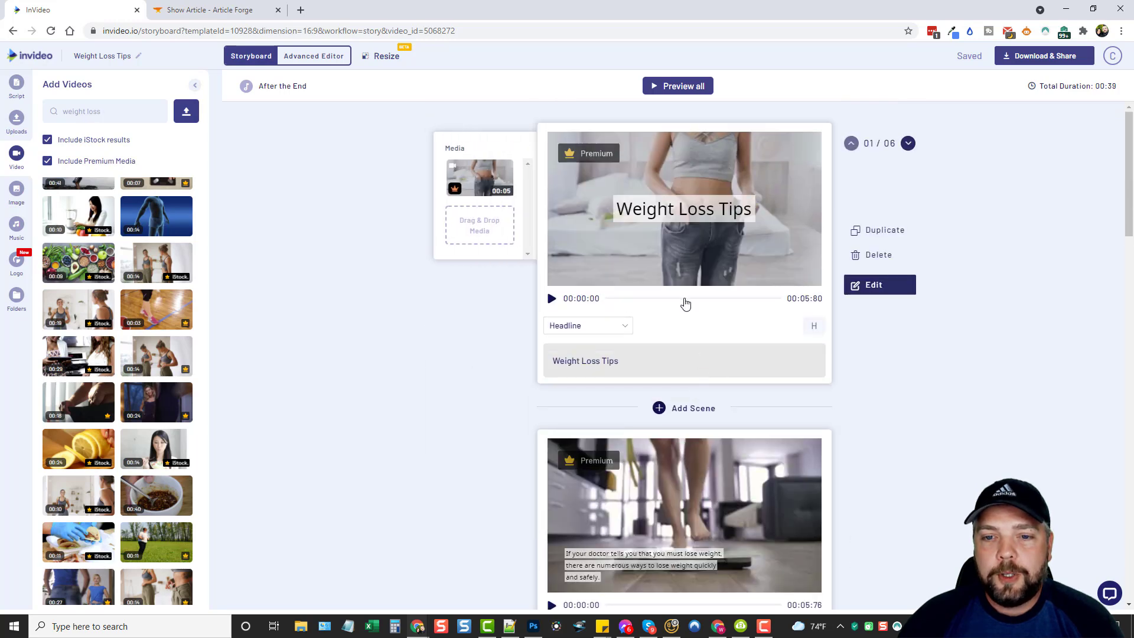
- Try the Story, Quote and Question scene types on the first scene and return it to Headline
{"action": "left_click", "coordinate": [624, 328]}
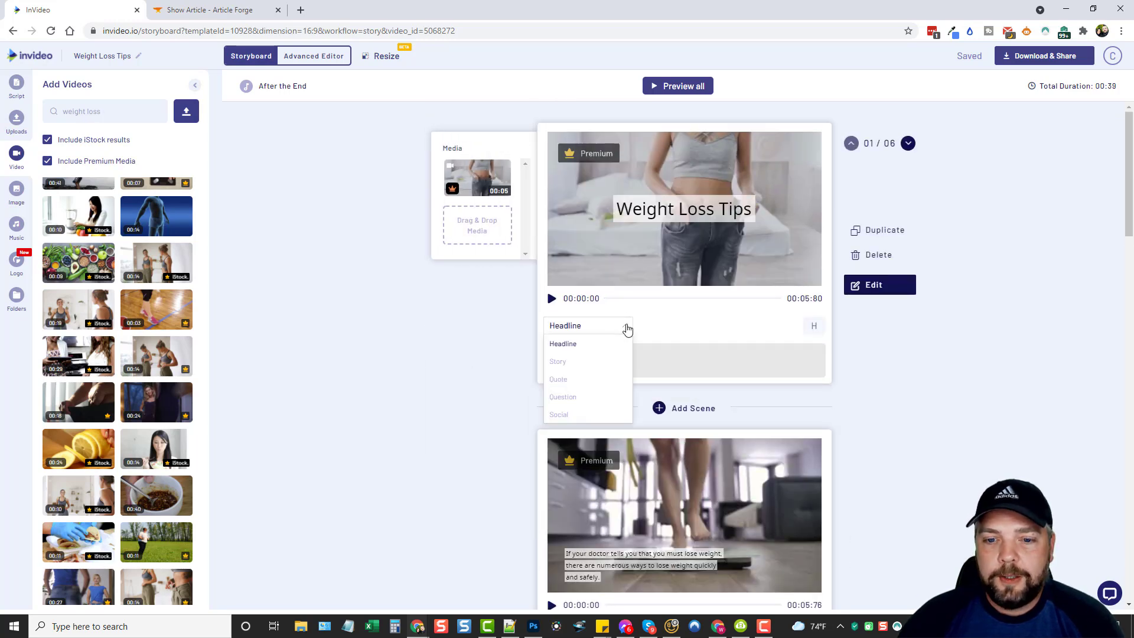
{"action": "left_click", "coordinate": [563, 364]}
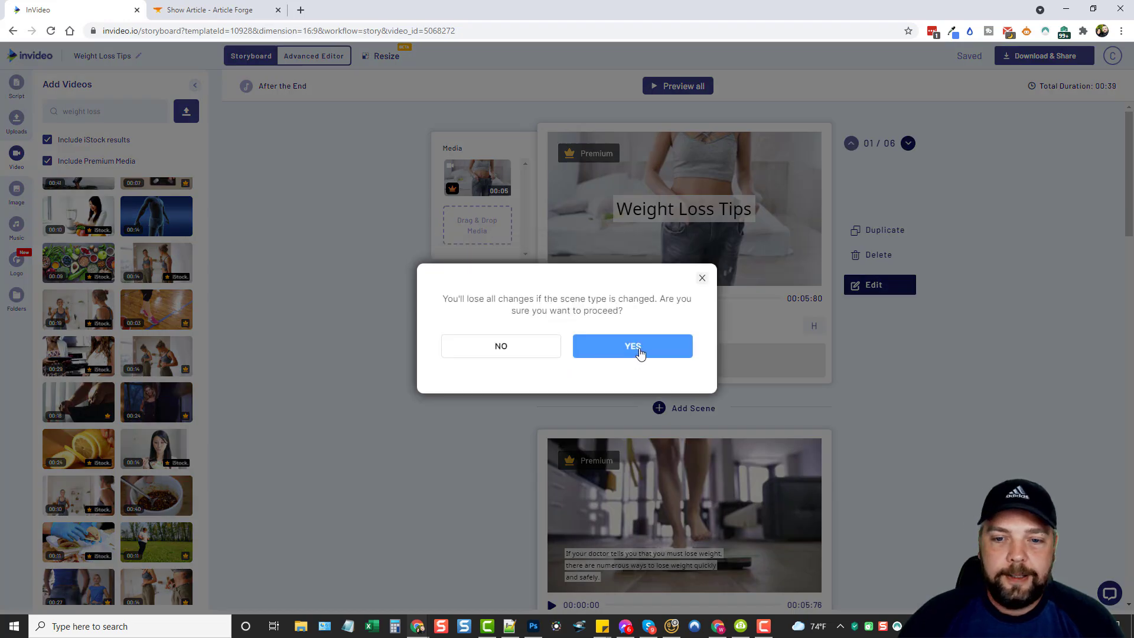
{"action": "left_click", "coordinate": [639, 349]}
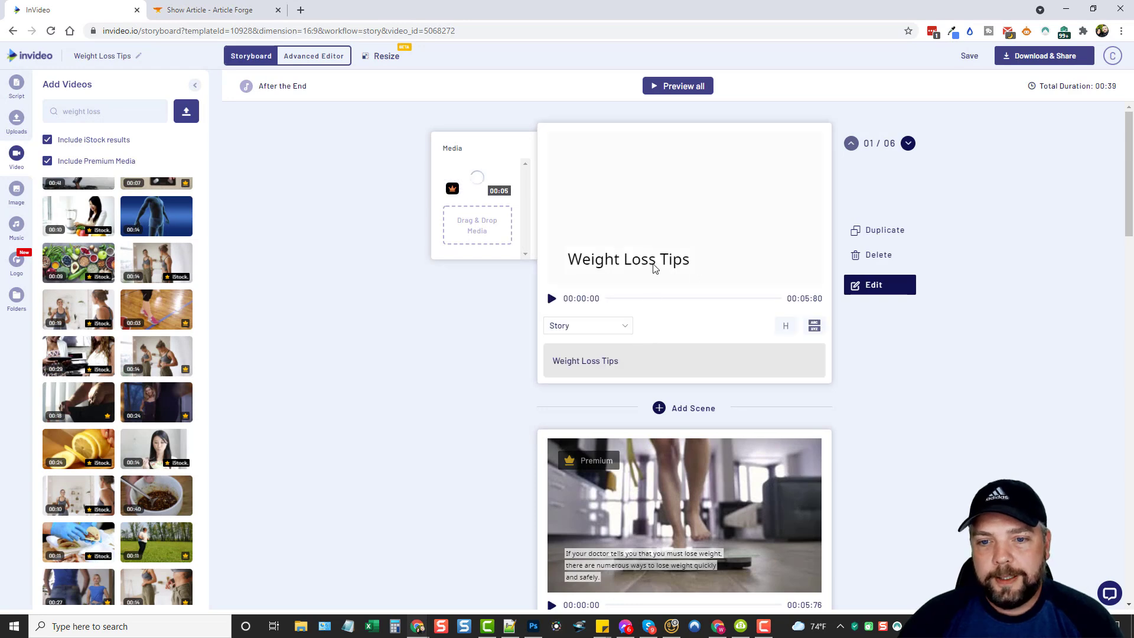
{"action": "left_click", "coordinate": [623, 326]}
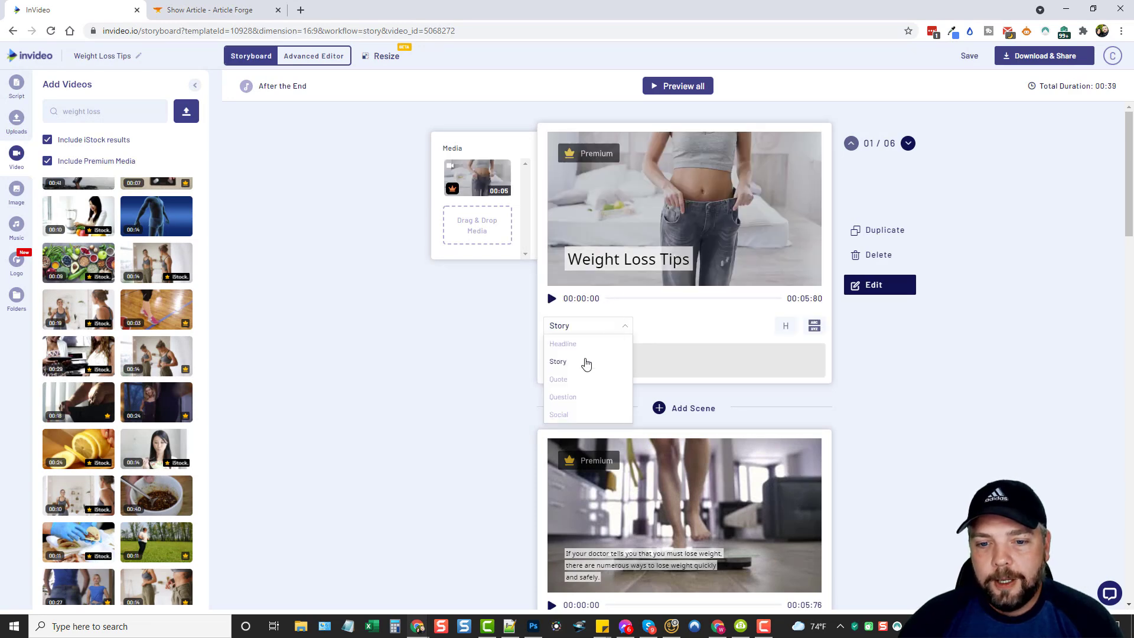
{"action": "left_click", "coordinate": [566, 381]}
{"action": "left_click", "coordinate": [615, 349]}
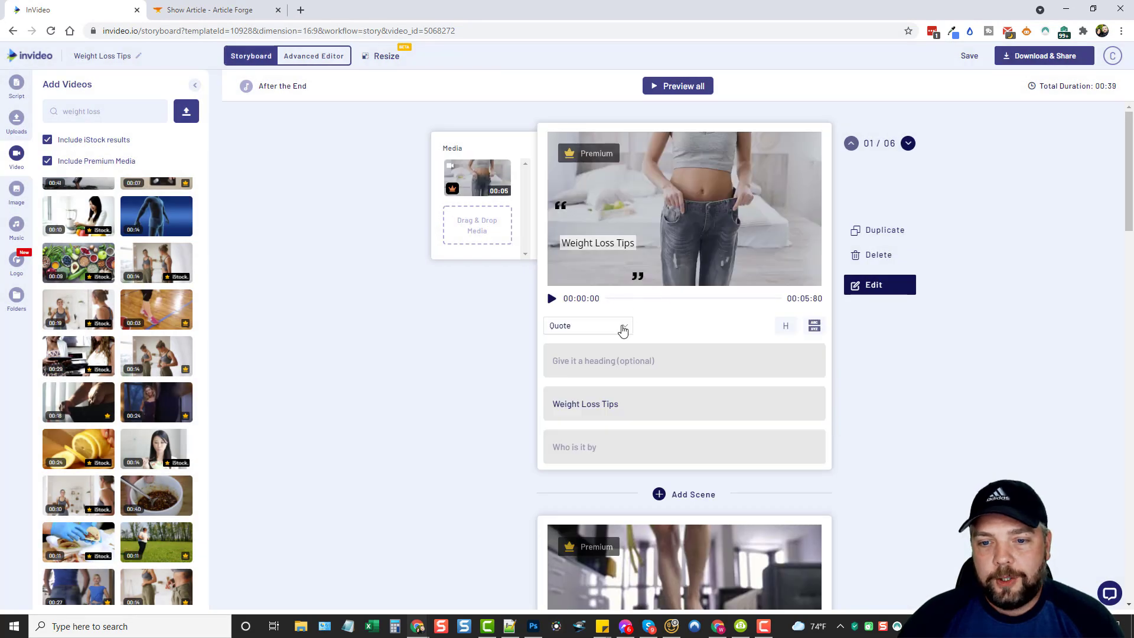
{"action": "left_click", "coordinate": [623, 327]}
{"action": "left_click", "coordinate": [596, 399]}
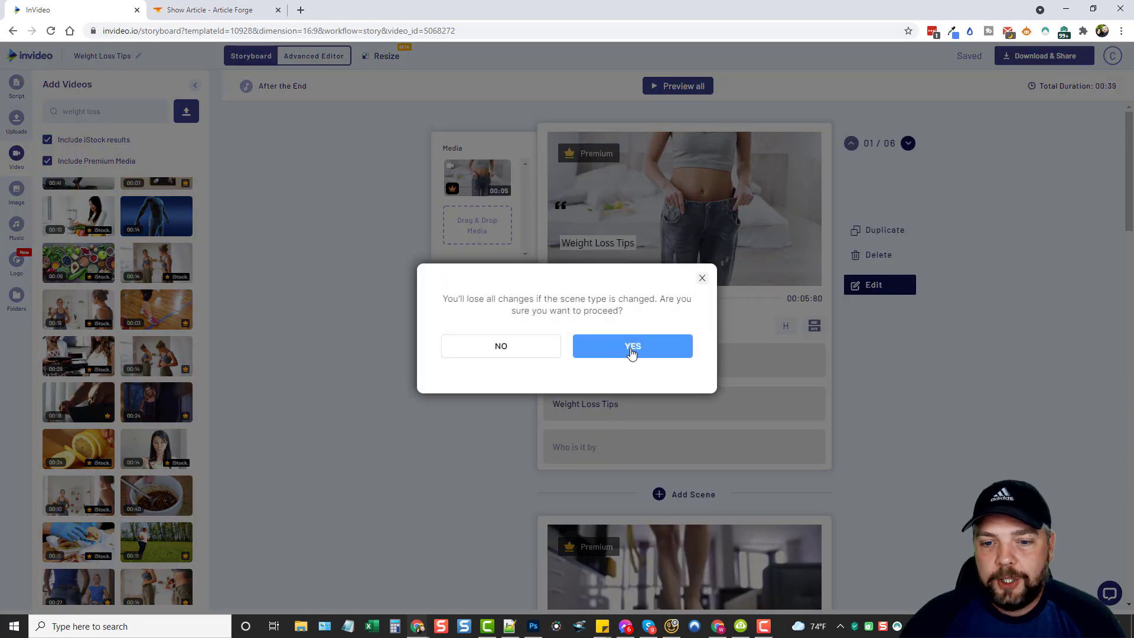
{"action": "left_click", "coordinate": [615, 347]}
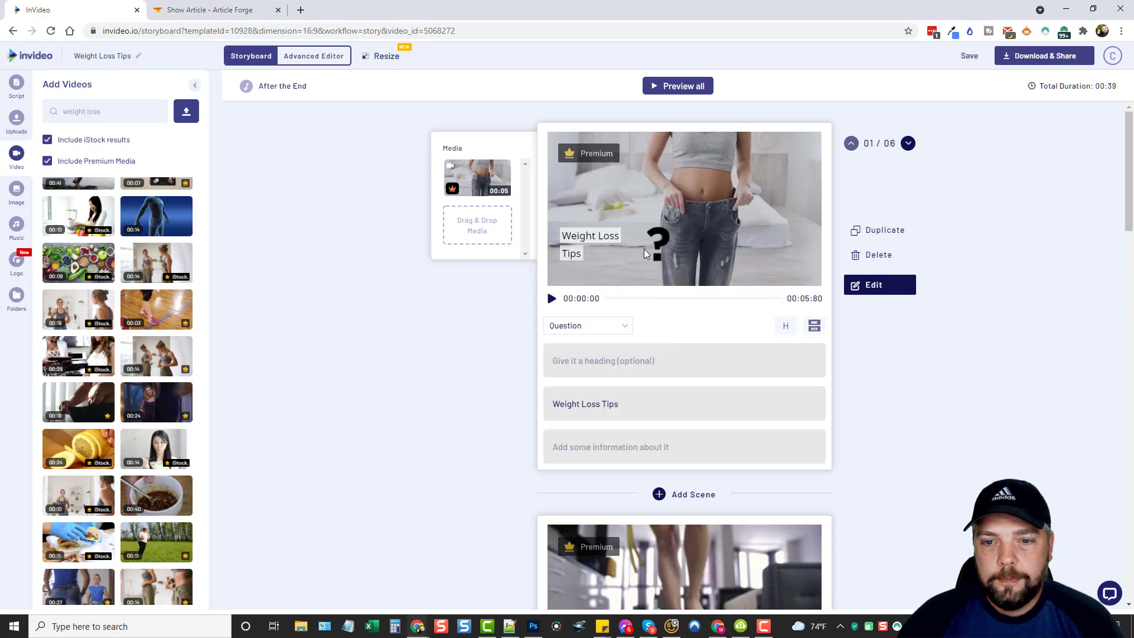
{"action": "left_click", "coordinate": [624, 330]}
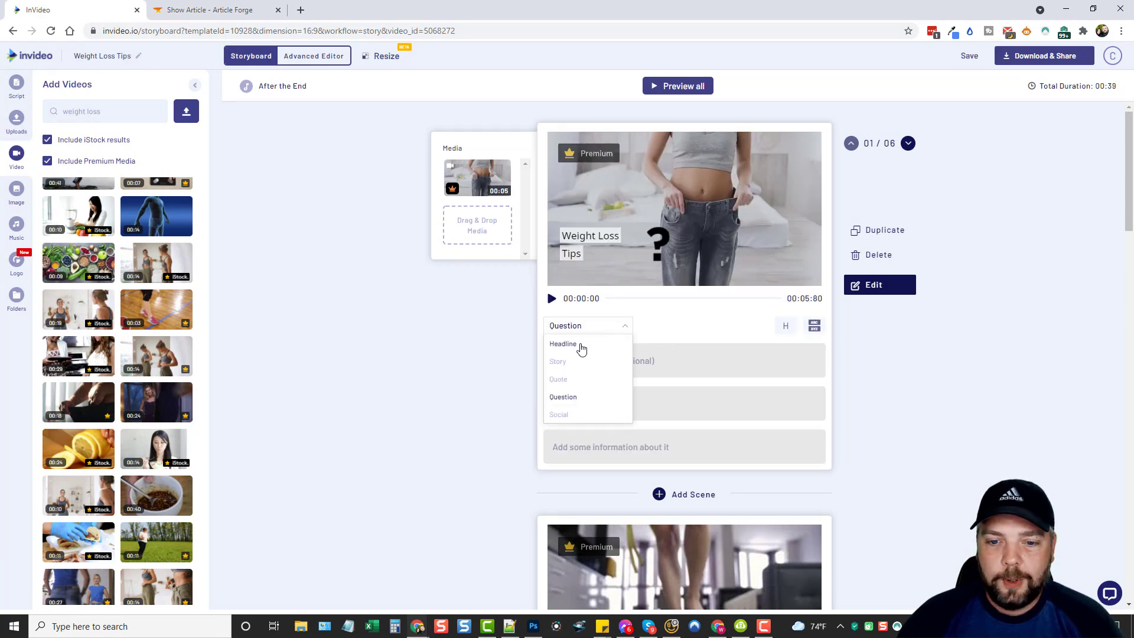
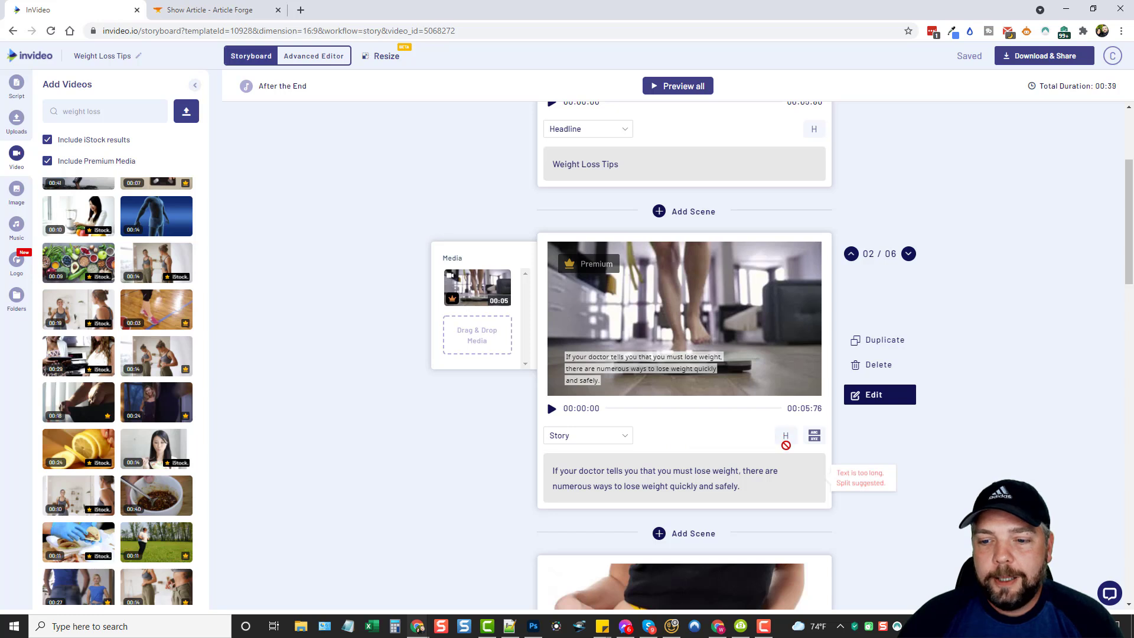
- Highlight the phrase "numerous ways to lose weight quickly" in scene 2's text
{"action": "scroll", "coordinate": [680, 384], "scroll_direction": "down", "scroll_amount": 2}
{"action": "left_click", "coordinate": [700, 387]}
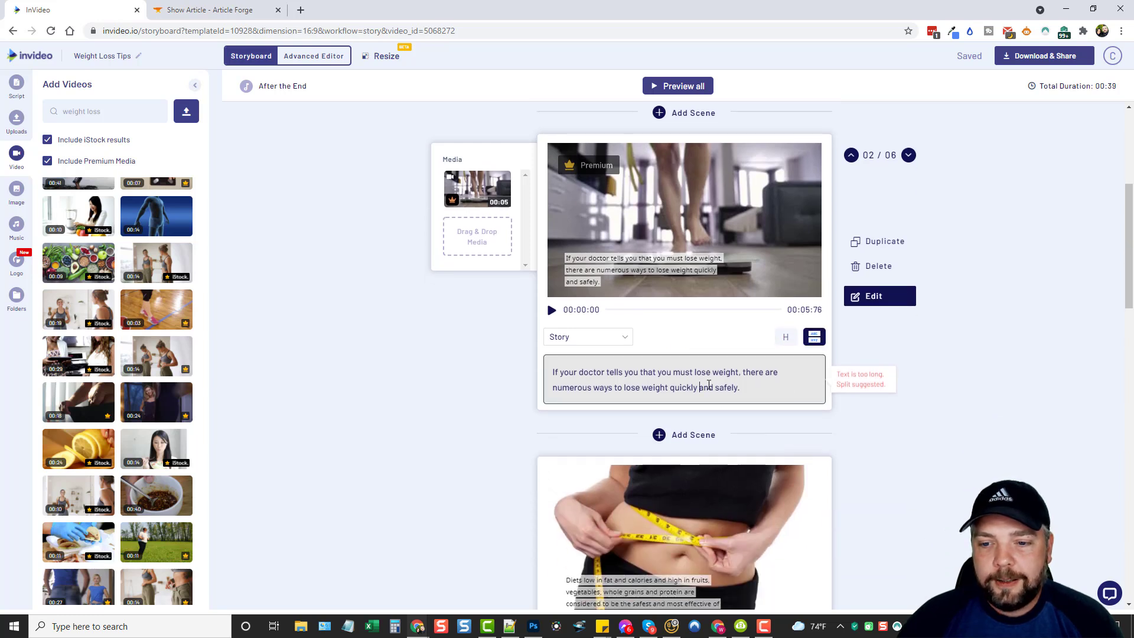
{"action": "left_click_drag", "start_coordinate": [553, 387], "coordinate": [699, 390]}
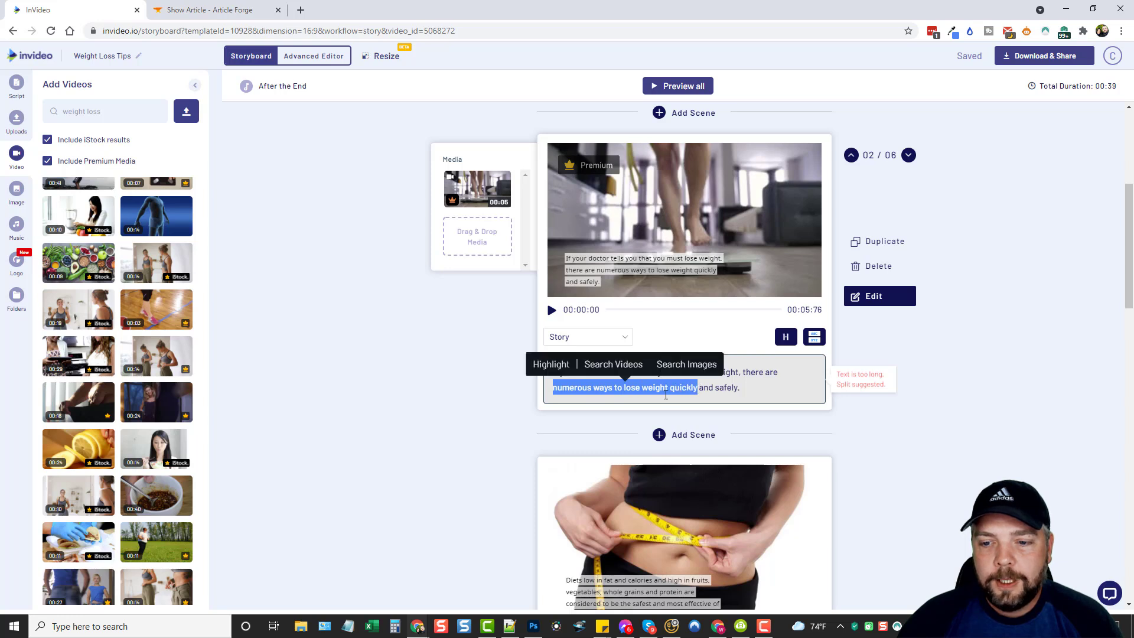
{"action": "left_click", "coordinate": [786, 336]}
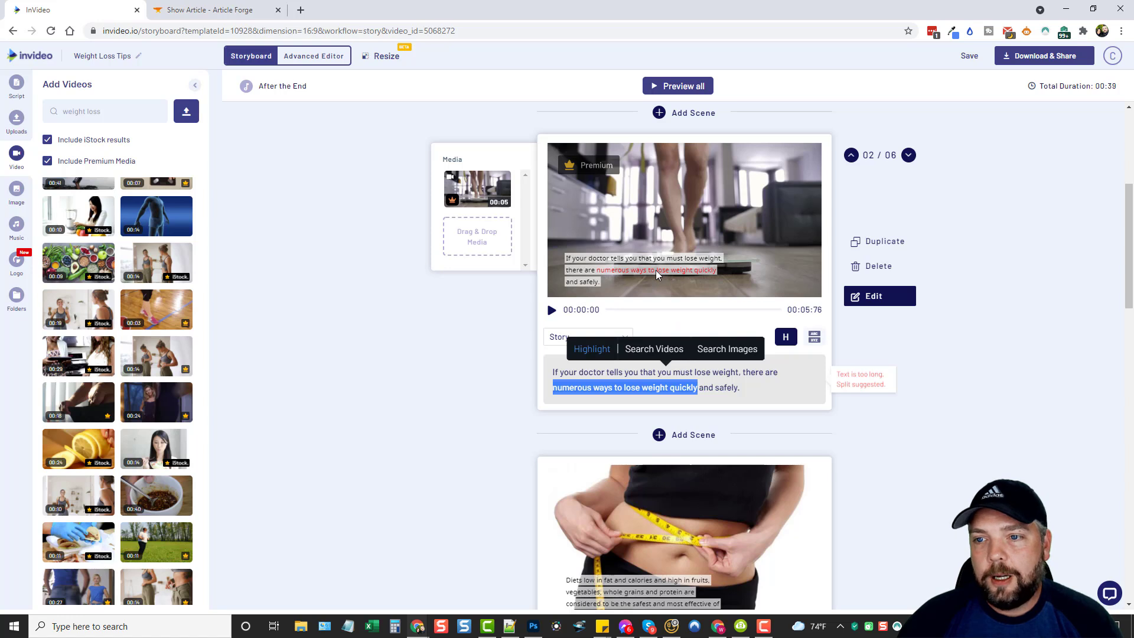
{"action": "left_click", "coordinate": [984, 331]}
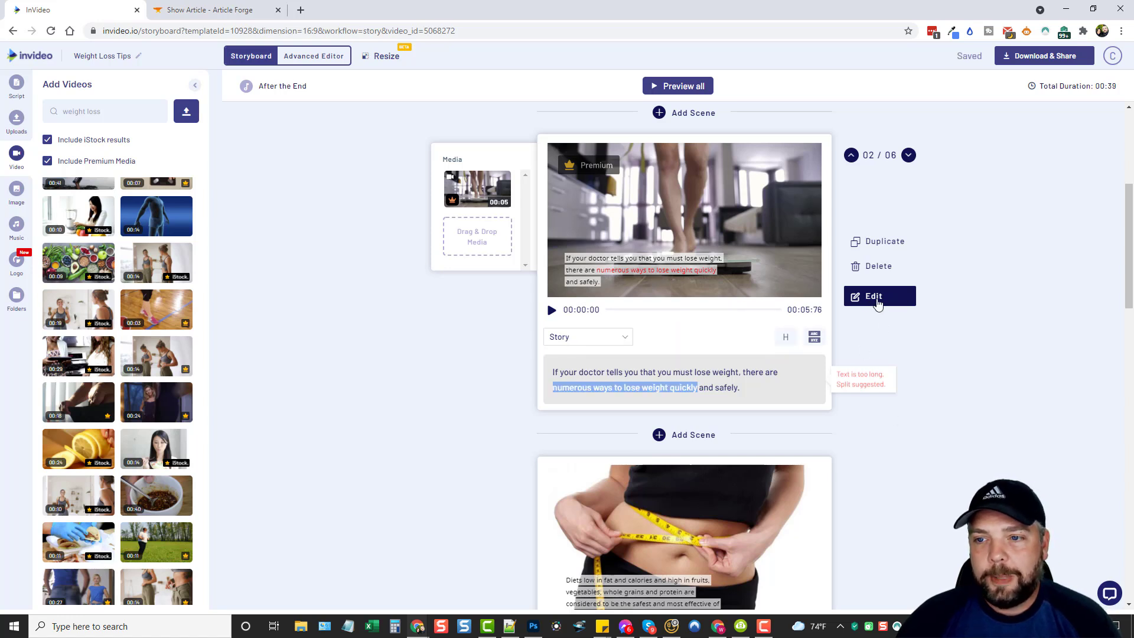
- Inspect scene 2's layers and timeline in the scene editor, then check the text-length notice beside it in the storyboard
{"action": "left_click", "coordinate": [876, 301]}
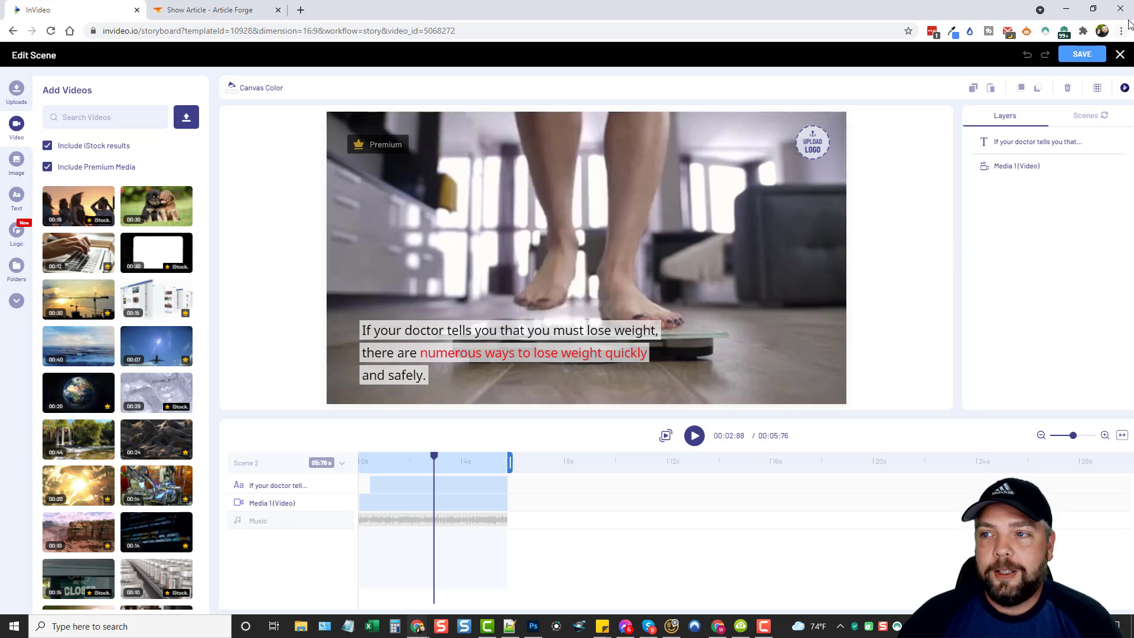
{"action": "left_click", "coordinate": [1120, 54]}
{"action": "scroll", "coordinate": [413, 354], "scroll_direction": "down", "scroll_amount": 1}
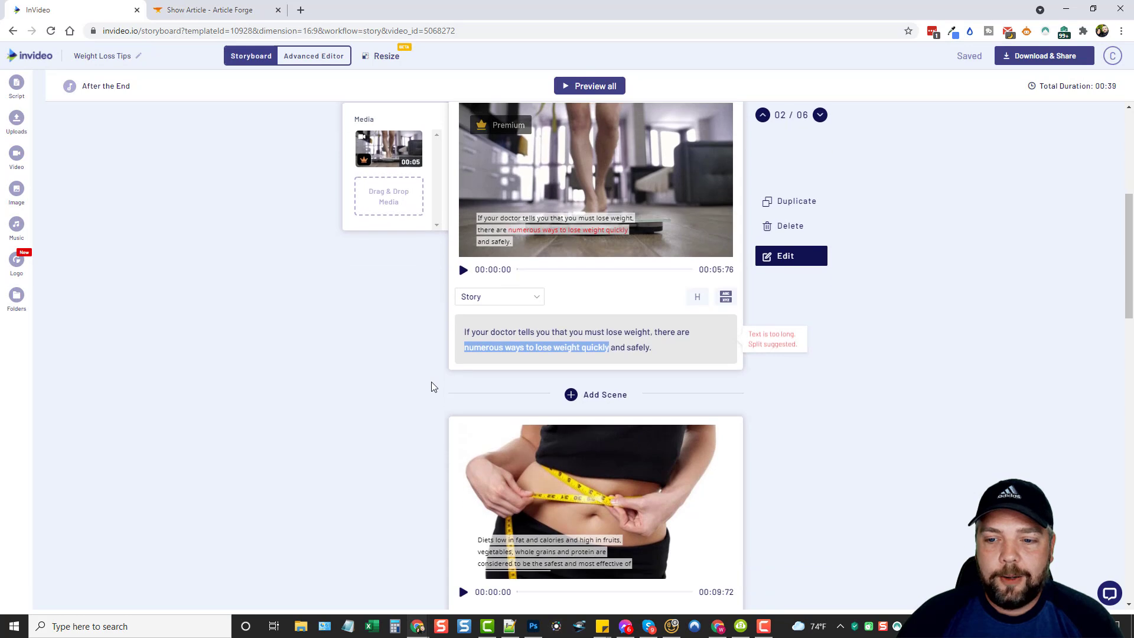
{"action": "scroll", "coordinate": [722, 360], "scroll_direction": "down", "scroll_amount": 1}
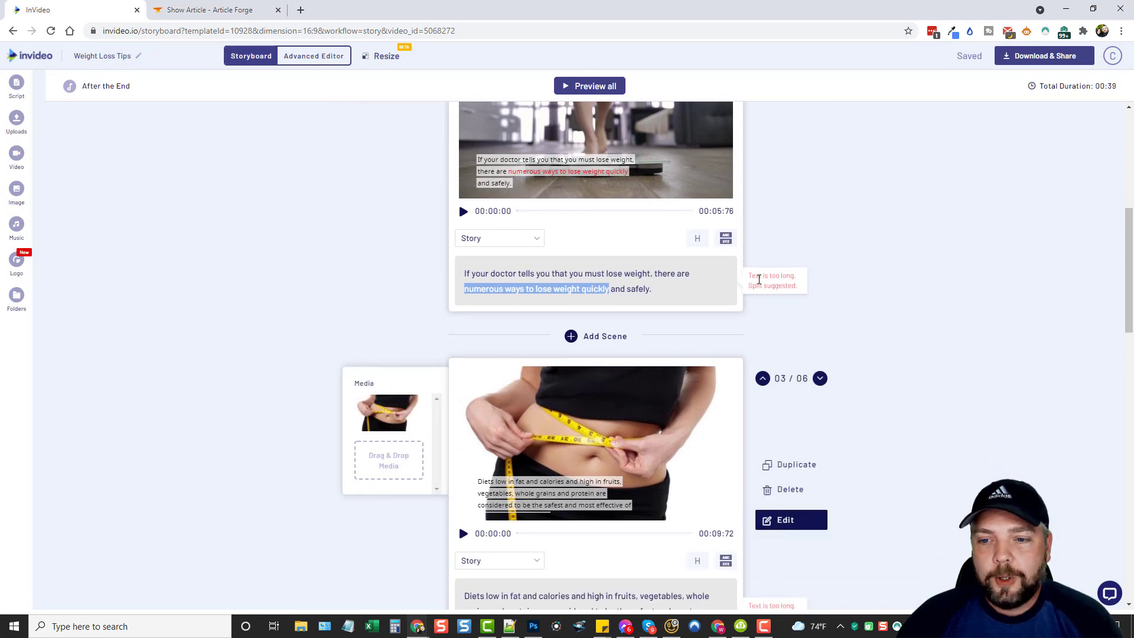
{"action": "left_click_drag", "start_coordinate": [752, 278], "coordinate": [807, 291]}
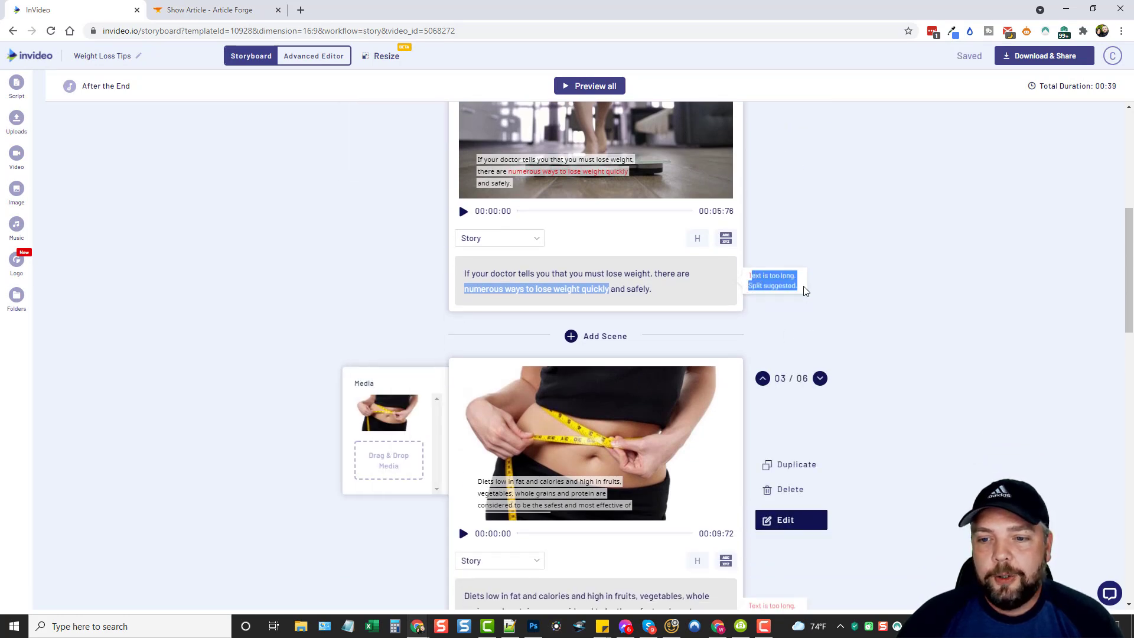
- Look over the storyboard from scene 2 to the closing scene and back, and check which dimensions the video can be resized to
{"action": "left_click", "coordinate": [782, 309]}
{"action": "left_click", "coordinate": [669, 286]}
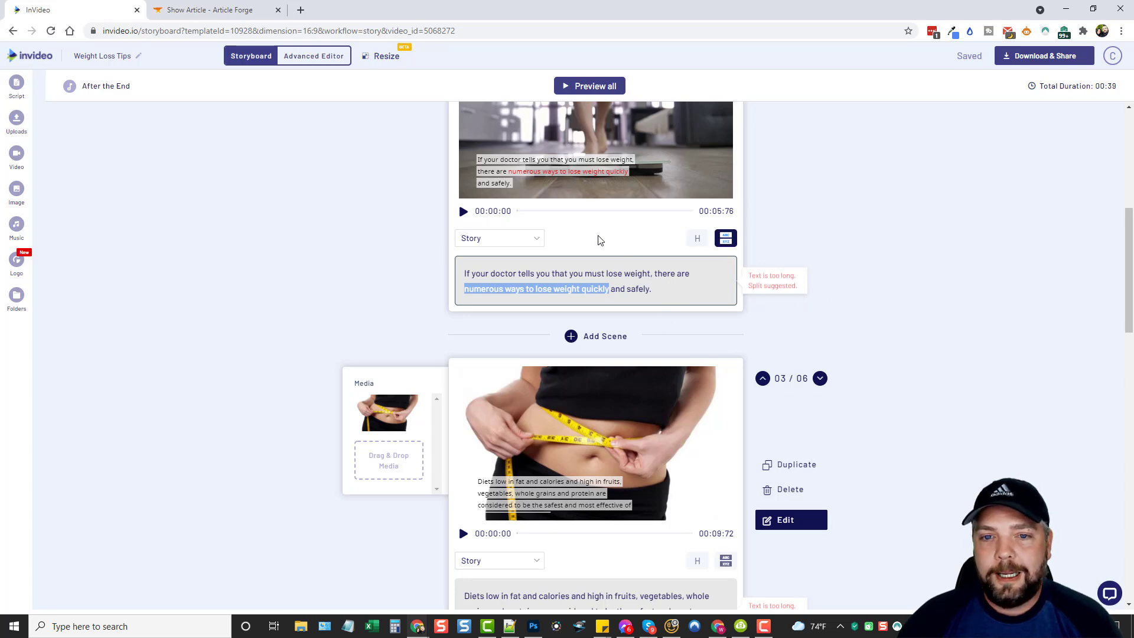
{"action": "scroll", "coordinate": [395, 249], "scroll_direction": "down", "scroll_amount": 20}
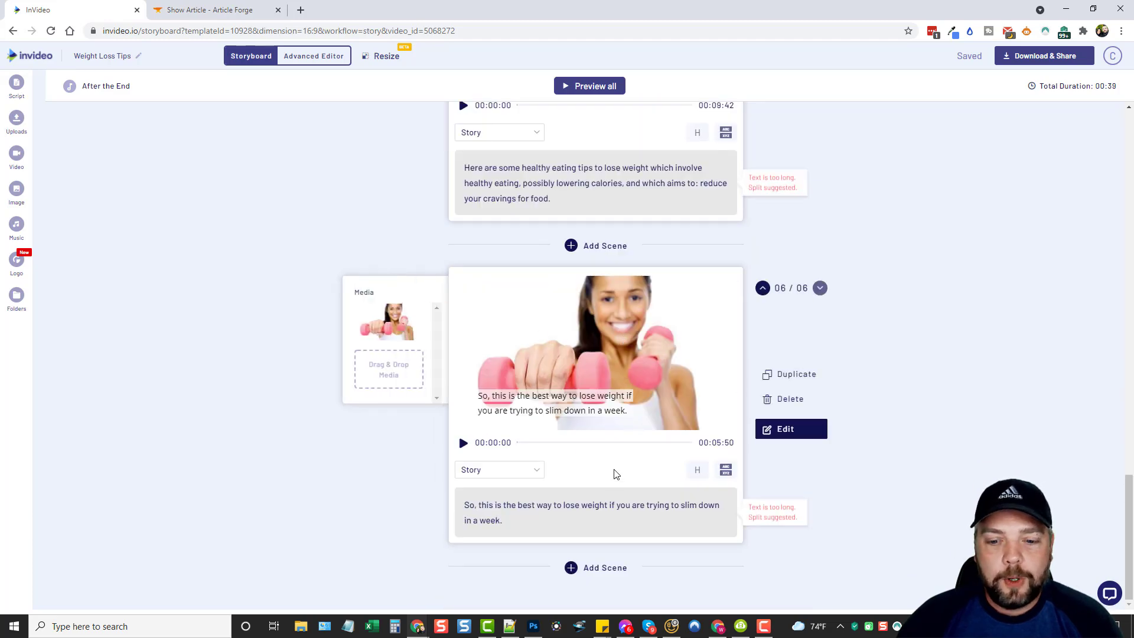
{"action": "scroll", "coordinate": [573, 410], "scroll_direction": "up", "scroll_amount": 20}
{"action": "scroll", "coordinate": [612, 388], "scroll_direction": "up", "scroll_amount": 2}
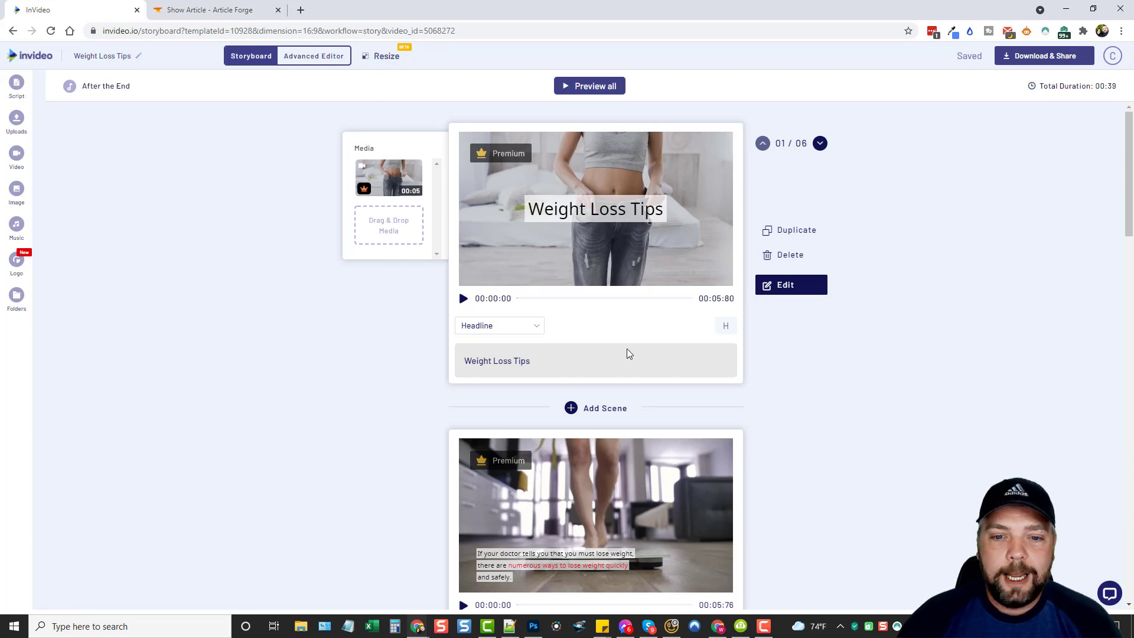
{"action": "left_click", "coordinate": [385, 56]}
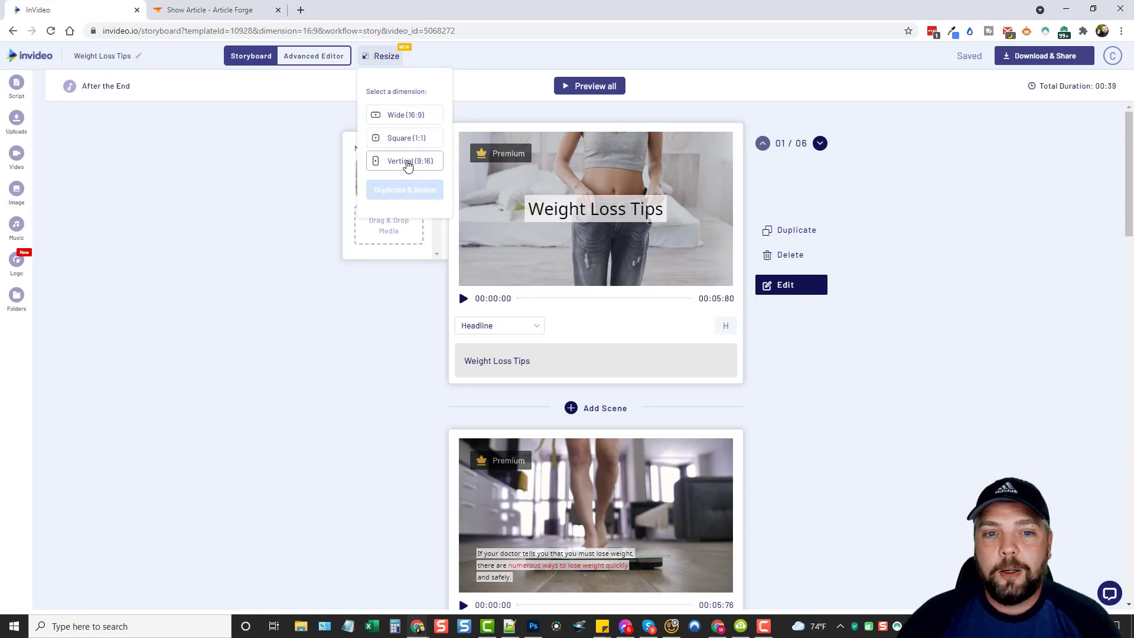
{"action": "left_click", "coordinate": [265, 164]}
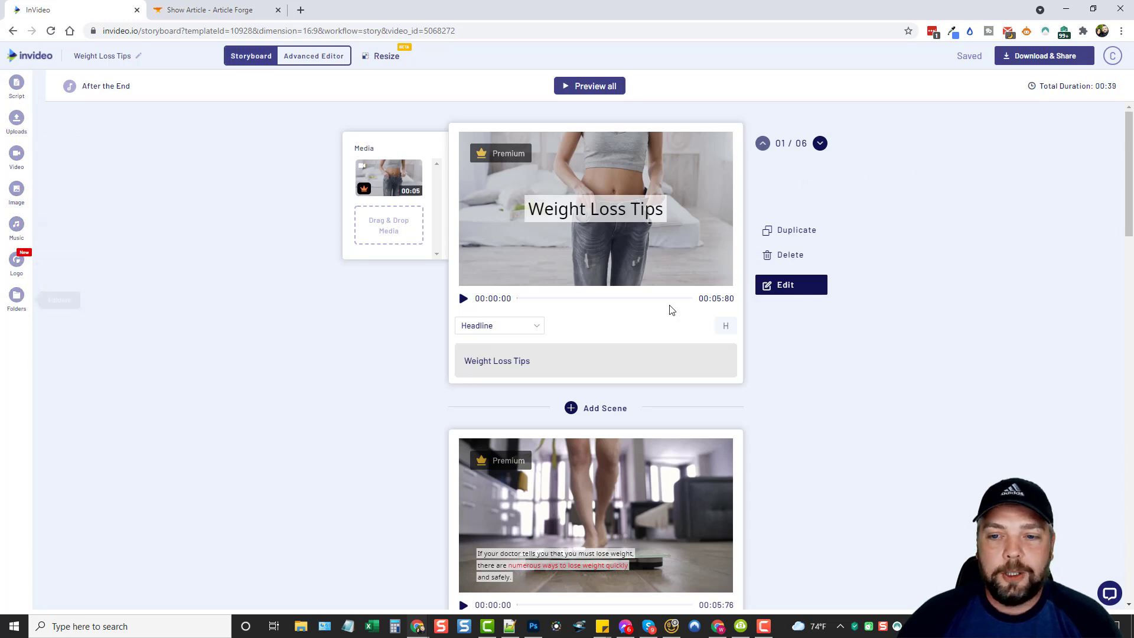
- Check the export resolution choices and export the Weight Loss Tips video at the default 1080p
{"action": "left_click", "coordinate": [1039, 59]}
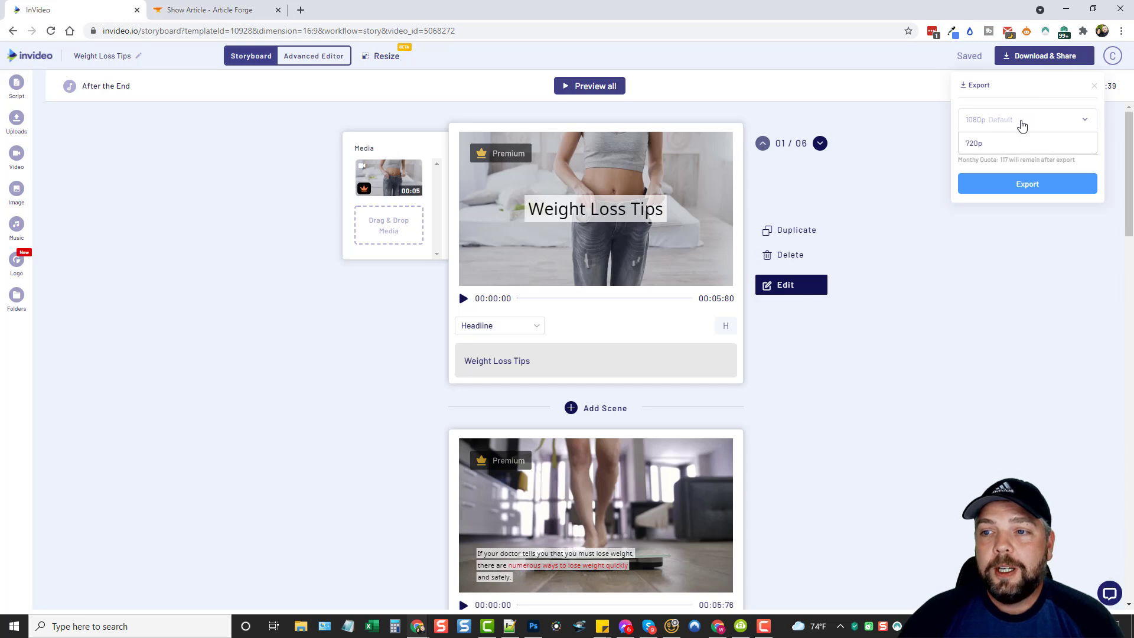
{"action": "left_click", "coordinate": [984, 135]}
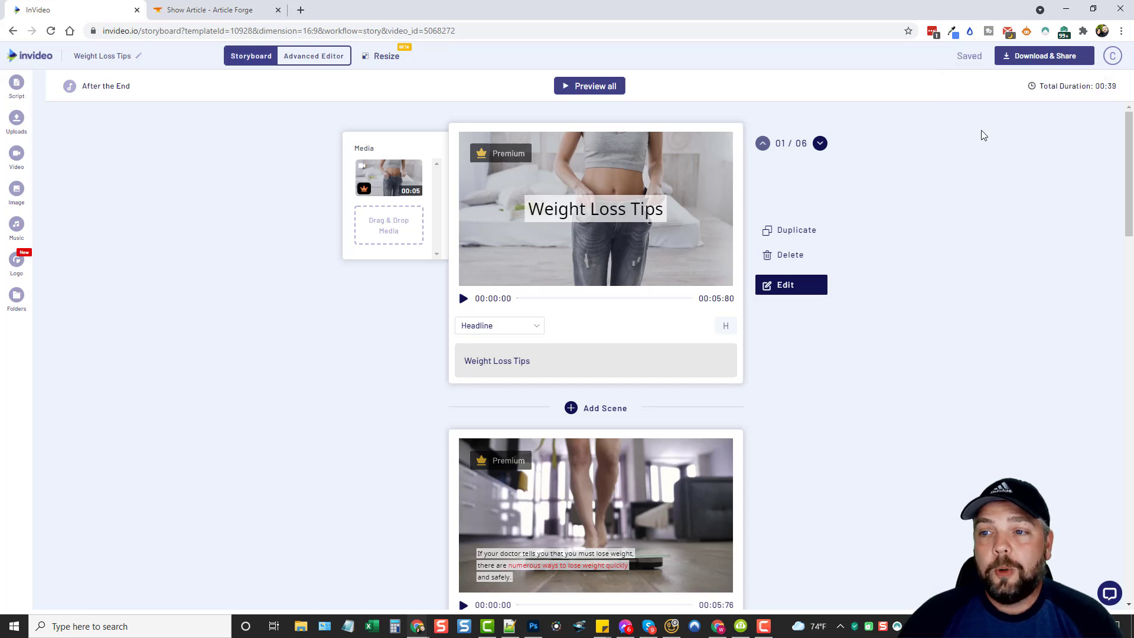
{"action": "left_click", "coordinate": [1039, 58]}
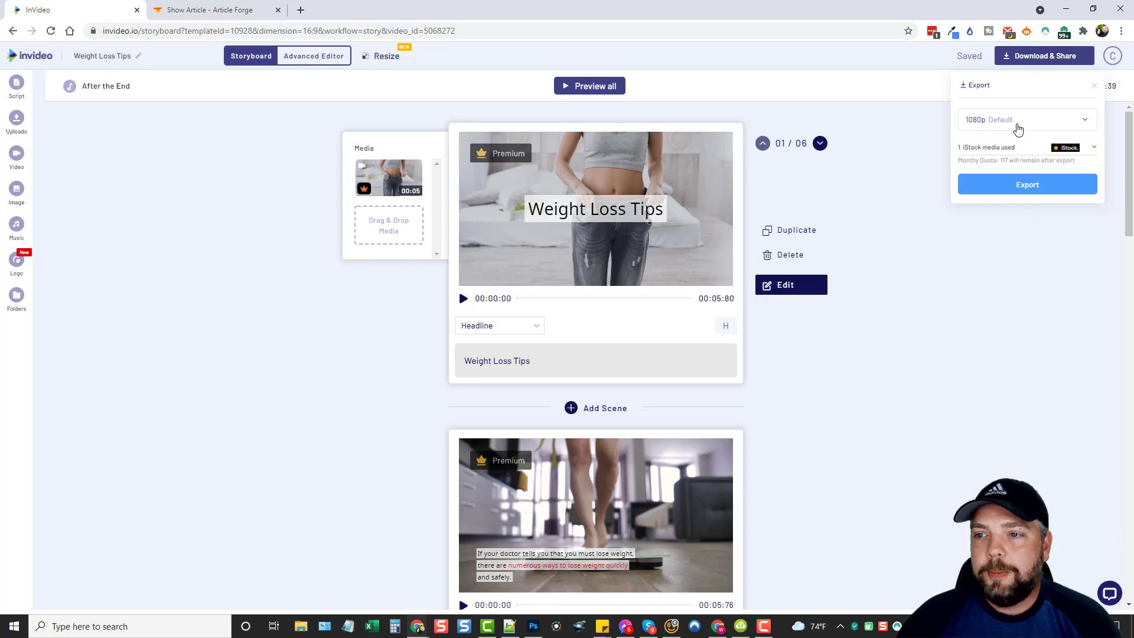
{"action": "left_click", "coordinate": [1029, 186]}
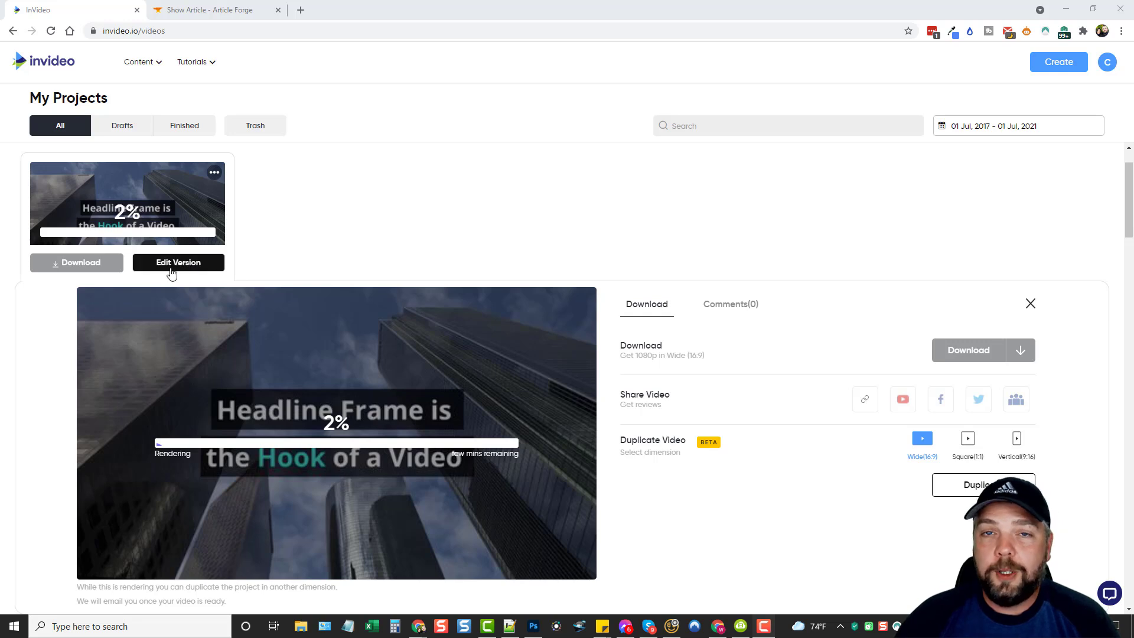
- Check the exported video's rendering progress and its download, sharing and duplication options on the projects page
{"action": "scroll", "coordinate": [690, 260], "scroll_direction": "down", "scroll_amount": 2}
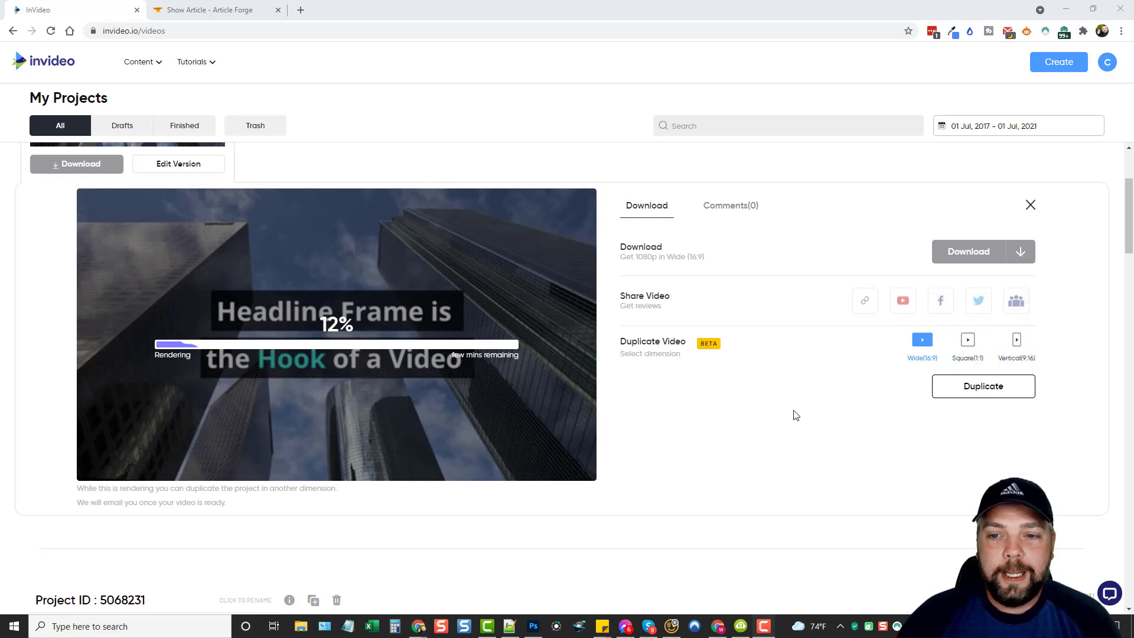
{"action": "scroll", "coordinate": [515, 319], "scroll_direction": "down", "scroll_amount": 2}
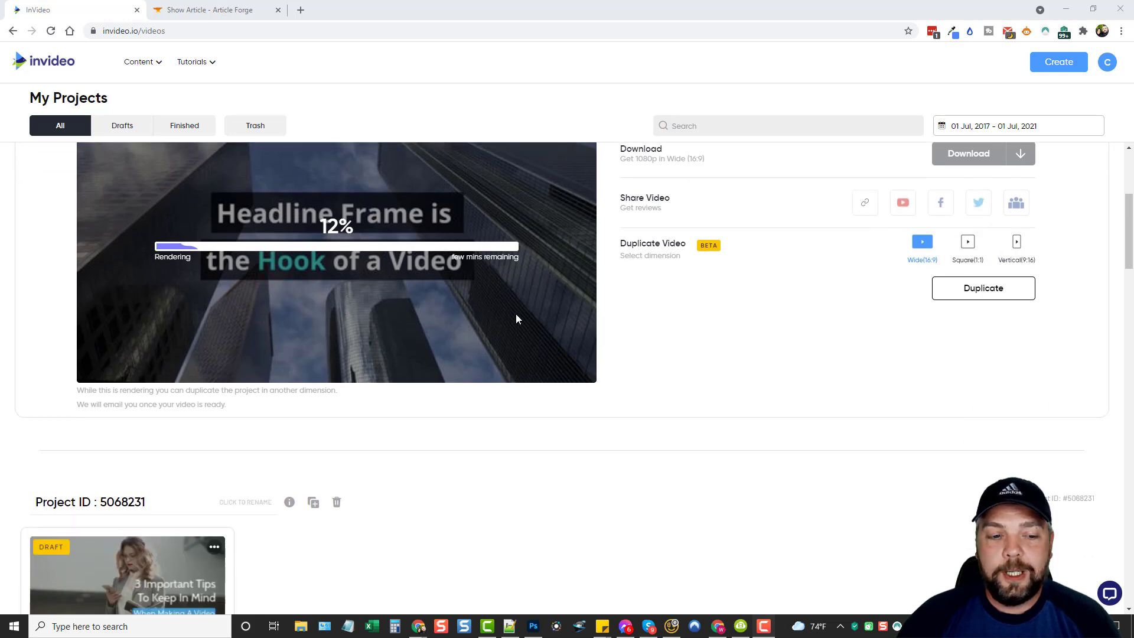
{"action": "scroll", "coordinate": [549, 325], "scroll_direction": "up", "scroll_amount": 4}
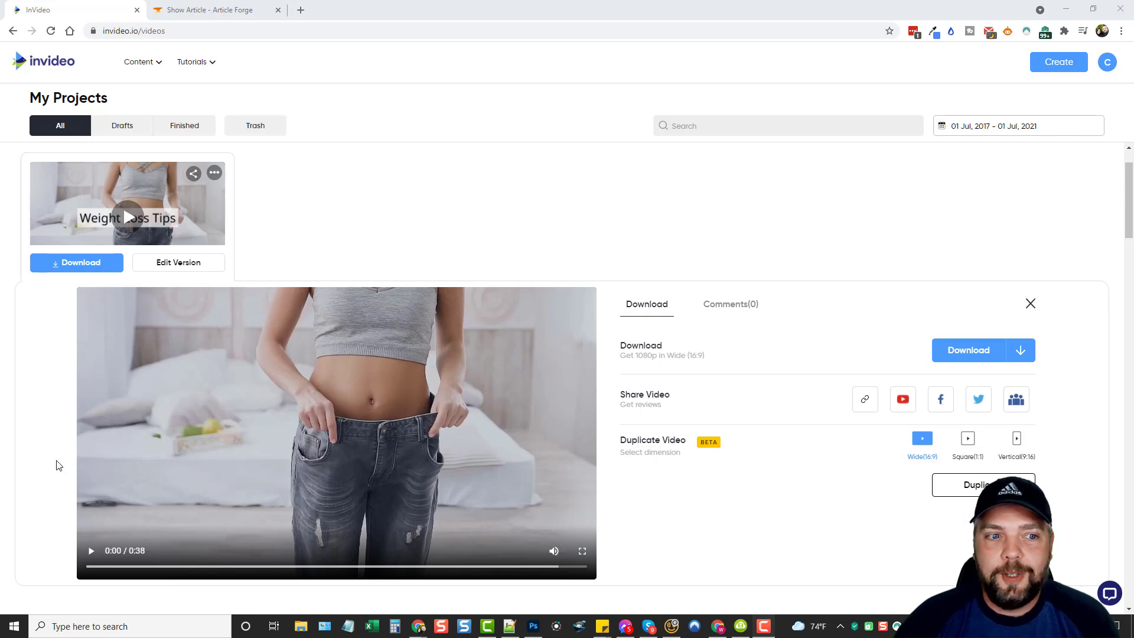
{"action": "scroll", "coordinate": [711, 499], "scroll_direction": "down", "scroll_amount": 5}
{"action": "scroll", "coordinate": [712, 499], "scroll_direction": "up", "scroll_amount": 3}
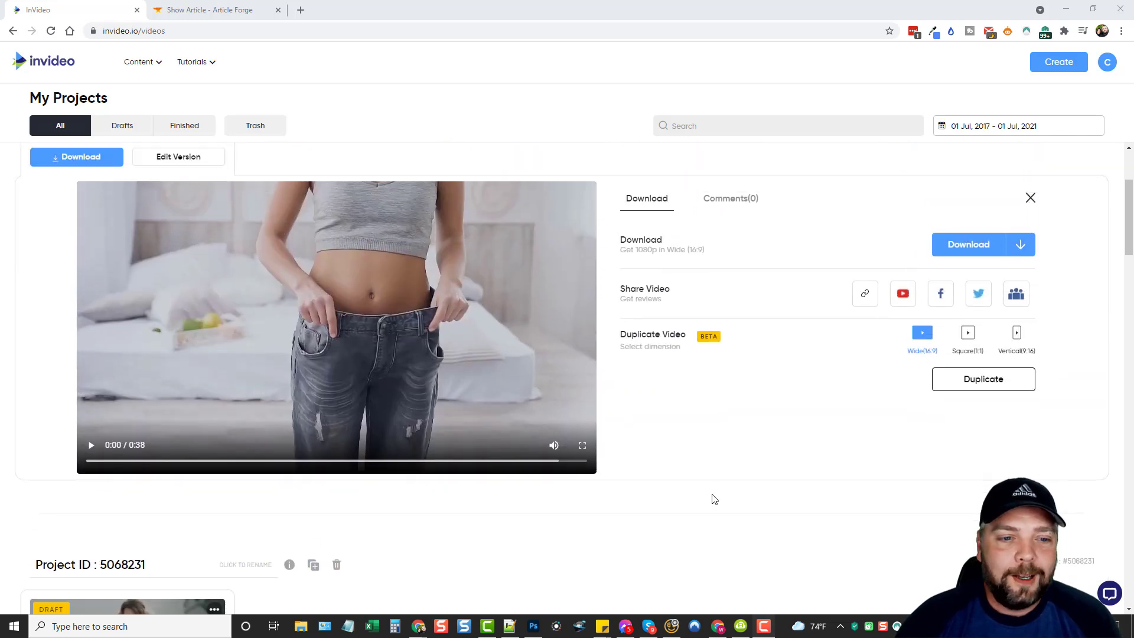
{"action": "scroll", "coordinate": [714, 499], "scroll_direction": "up", "scroll_amount": 2}
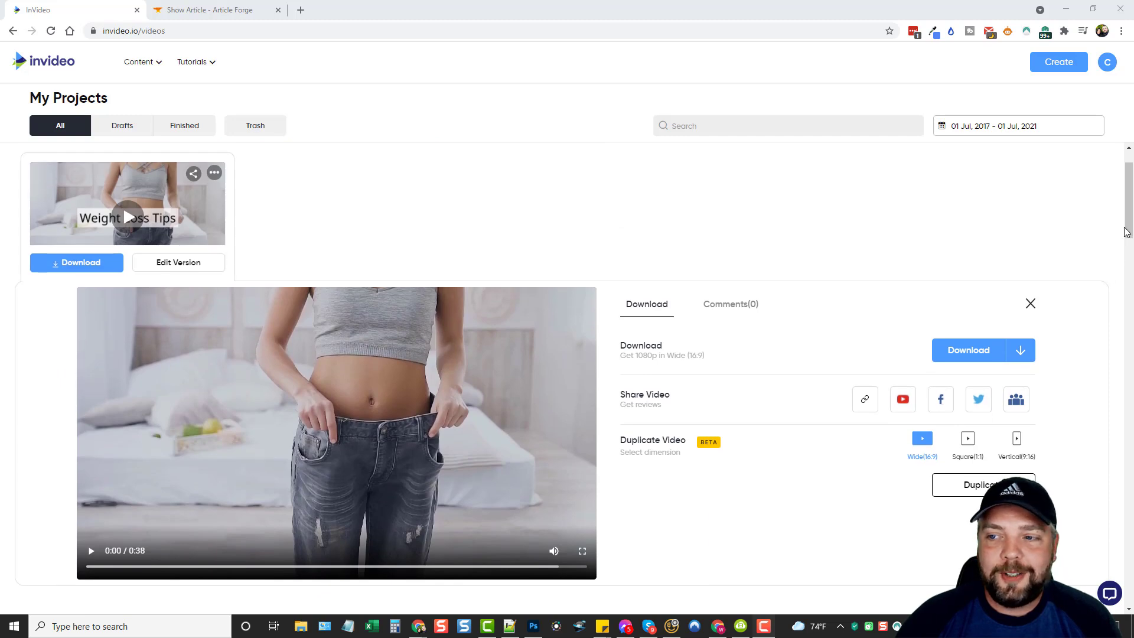
- Play the rendered Weight Loss Tips video and pause it at the scene about low carb diets
{"action": "scroll", "coordinate": [1128, 229], "scroll_direction": "down", "scroll_amount": 1}
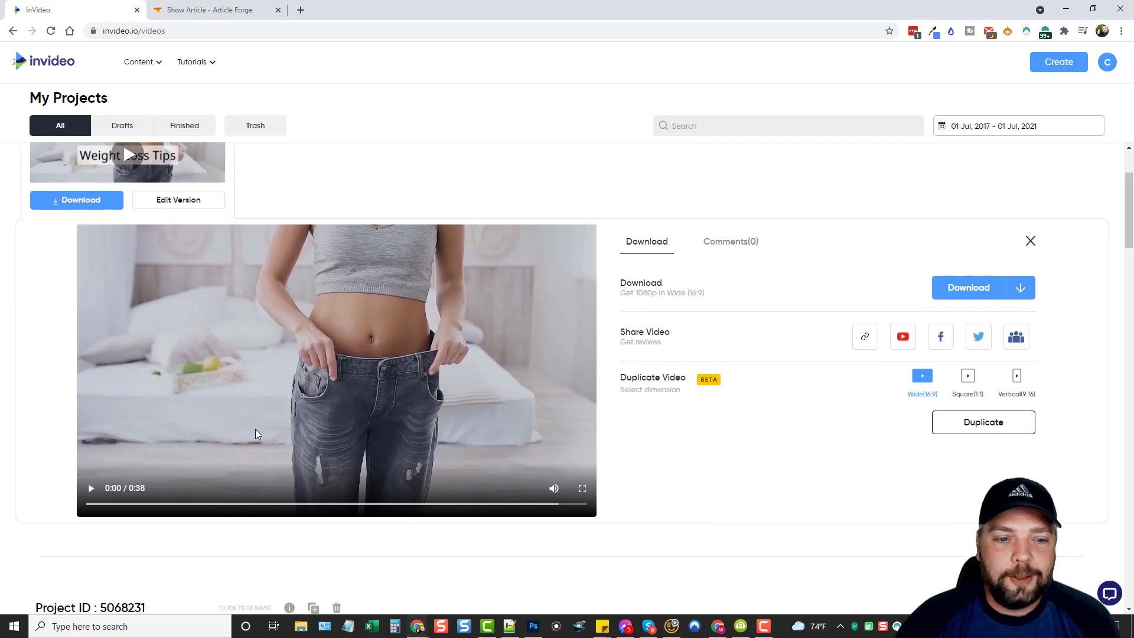
{"action": "left_click", "coordinate": [92, 489]}
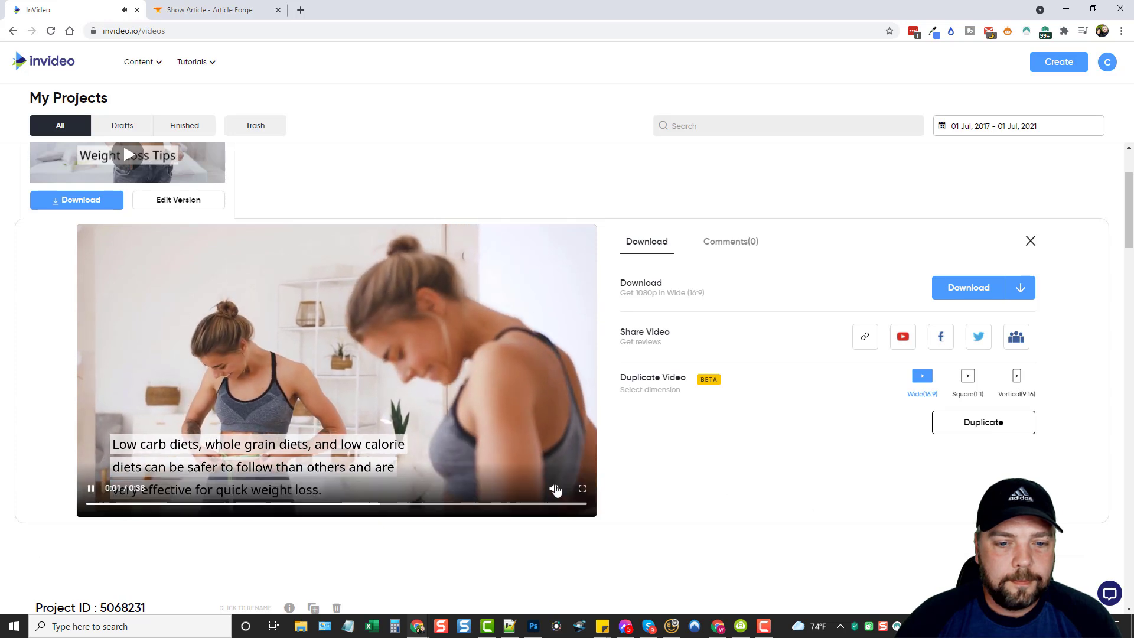
{"action": "left_click", "coordinate": [92, 485]}
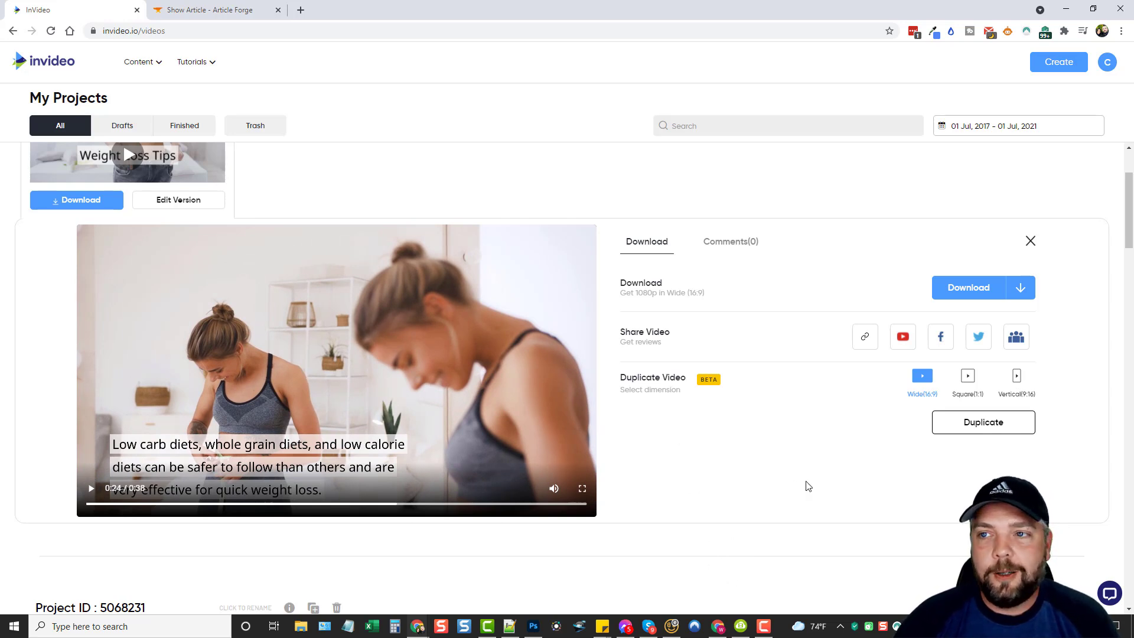
{"action": "scroll", "coordinate": [754, 488], "scroll_direction": "up", "scroll_amount": 2}
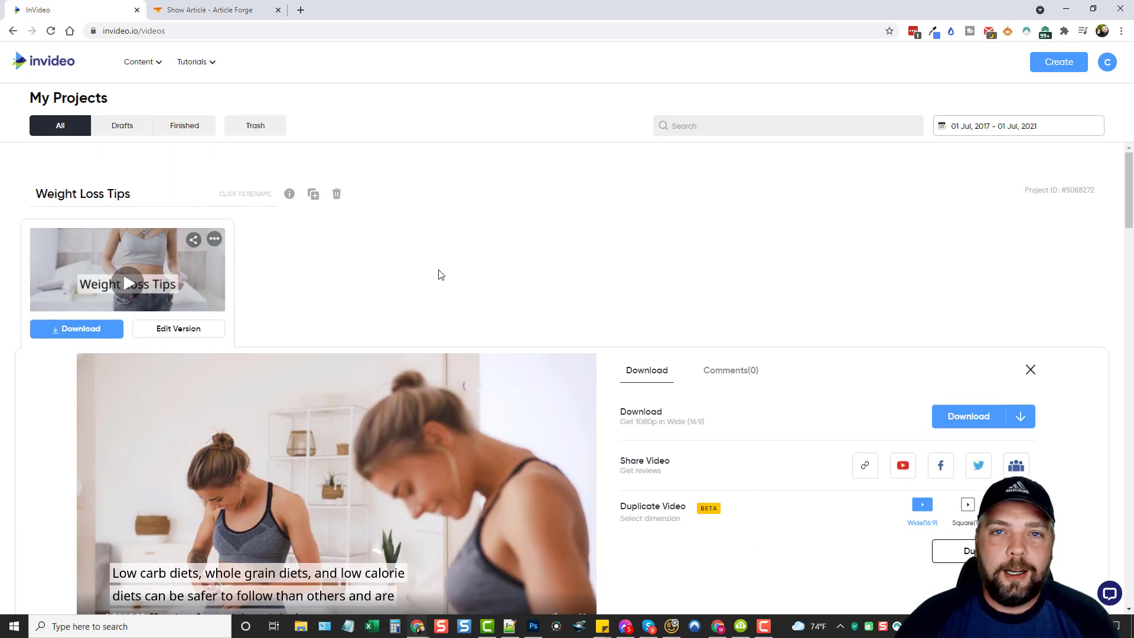
{"action": "scroll", "coordinate": [708, 361], "scroll_direction": "down", "scroll_amount": 2}
{"action": "scroll", "coordinate": [729, 364], "scroll_direction": "up", "scroll_amount": 2}
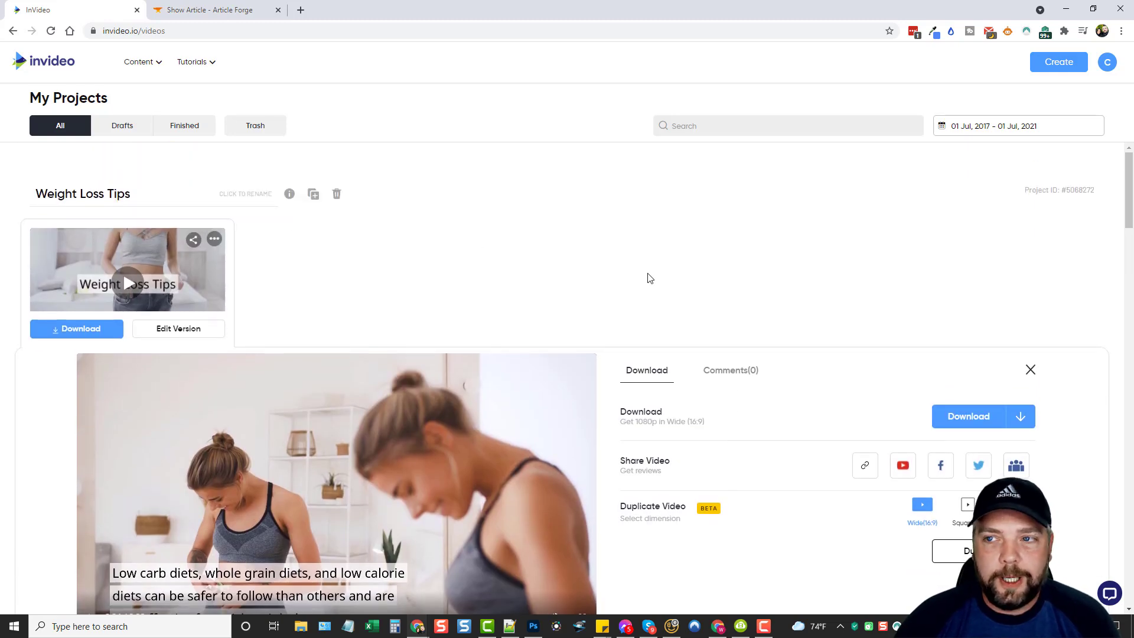
{"action": "scroll", "coordinate": [815, 283], "scroll_direction": "down", "scroll_amount": 6}
{"action": "scroll", "coordinate": [691, 384], "scroll_direction": "up", "scroll_amount": 5}
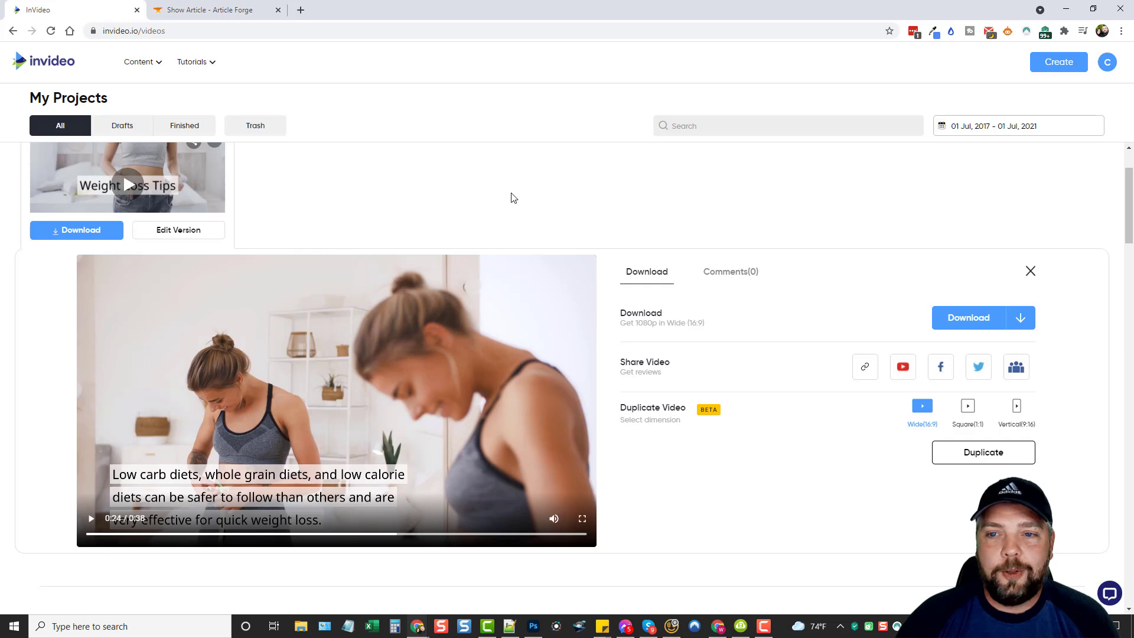
{"action": "scroll", "coordinate": [364, 213], "scroll_direction": "up", "scroll_amount": 2}
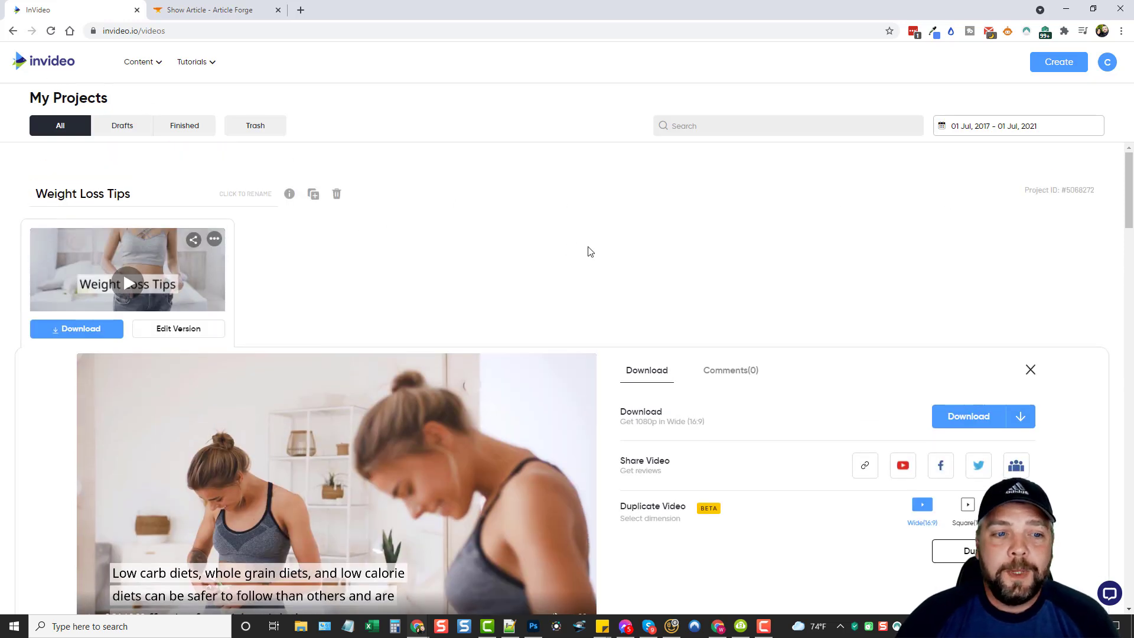
{"action": "scroll", "coordinate": [765, 264], "scroll_direction": "down", "scroll_amount": 3}
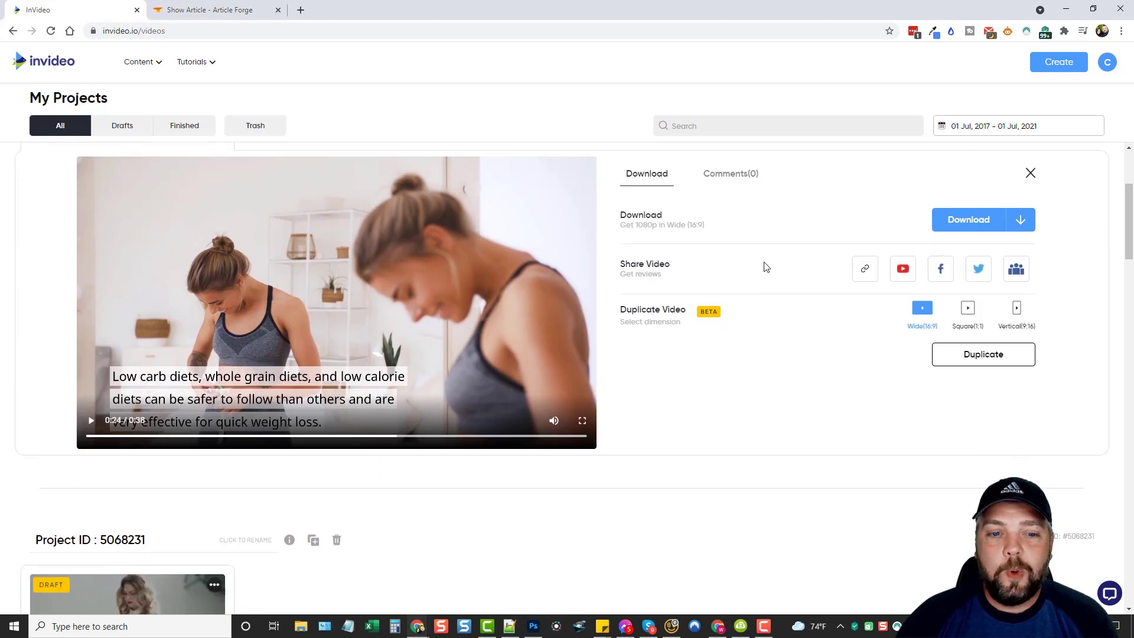
{"action": "scroll", "coordinate": [764, 267], "scroll_direction": "up", "scroll_amount": 3}
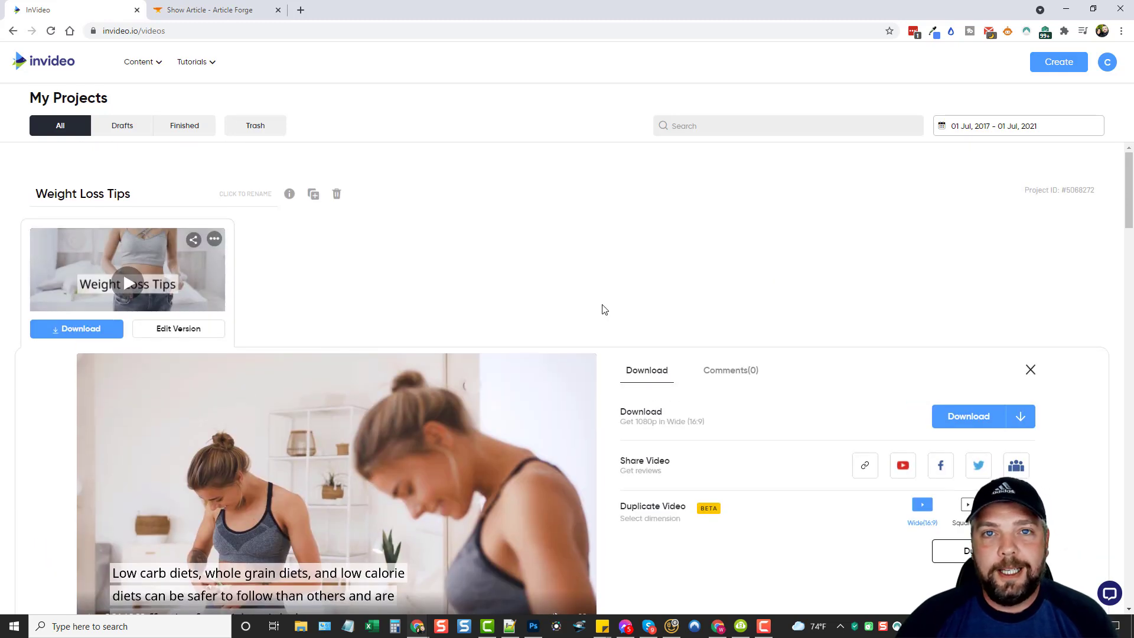